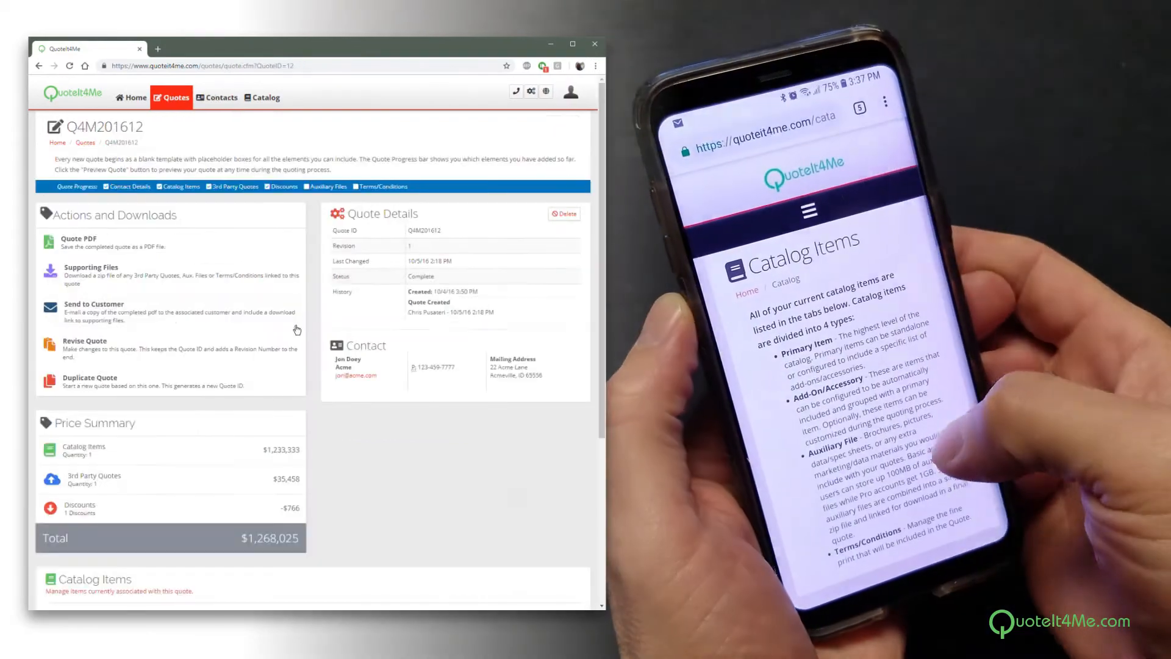
# Look through the catalog's primary items, the details of the ACME EZ Wash 1200, and the add-on/accessory and auxiliary file lists
pyautogui.scroll(-4, 187, 418)
pyautogui.scroll(5, 187, 417)
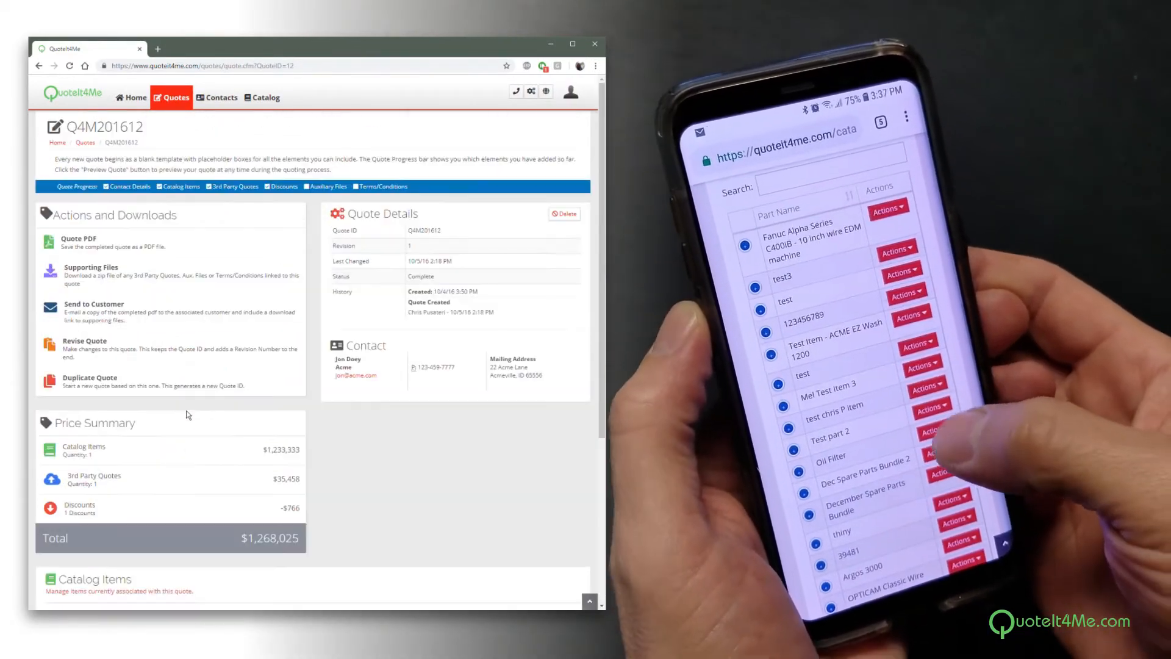
pyautogui.click(266, 98)
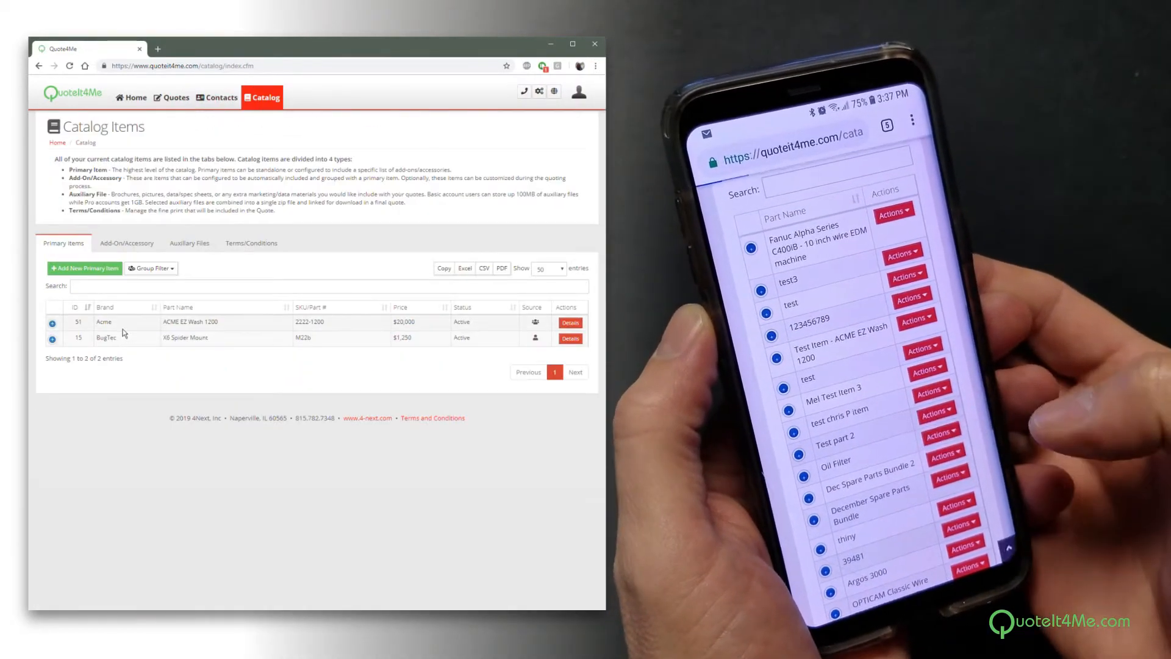
pyautogui.click(572, 324)
pyautogui.click(563, 126)
pyautogui.click(127, 247)
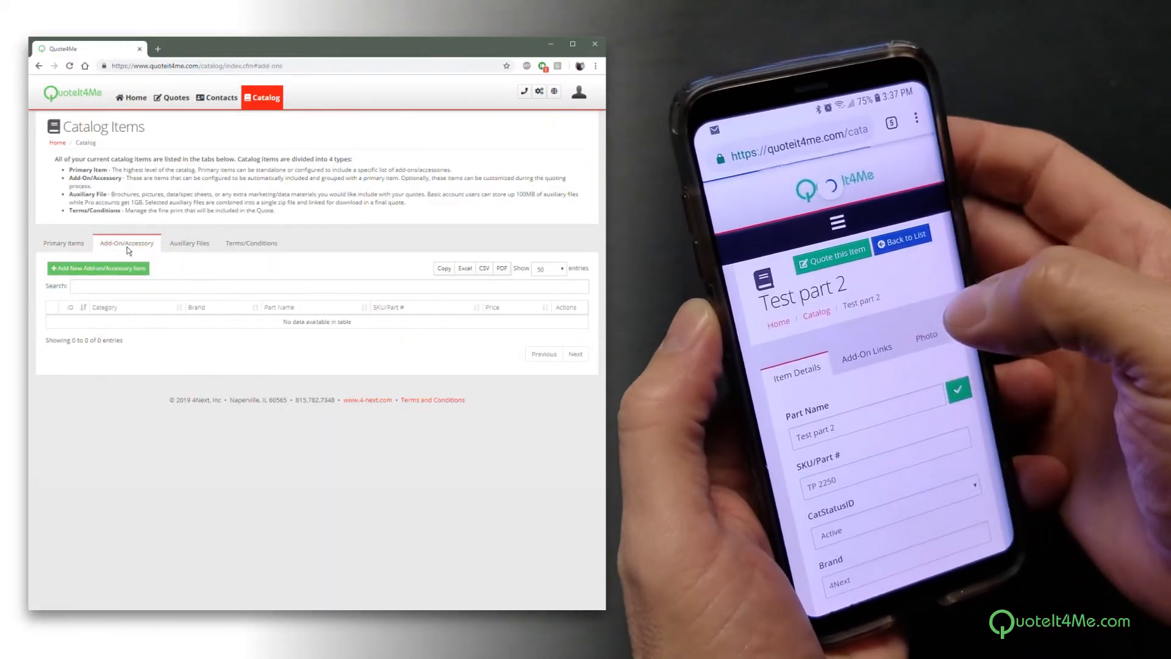
pyautogui.click(192, 244)
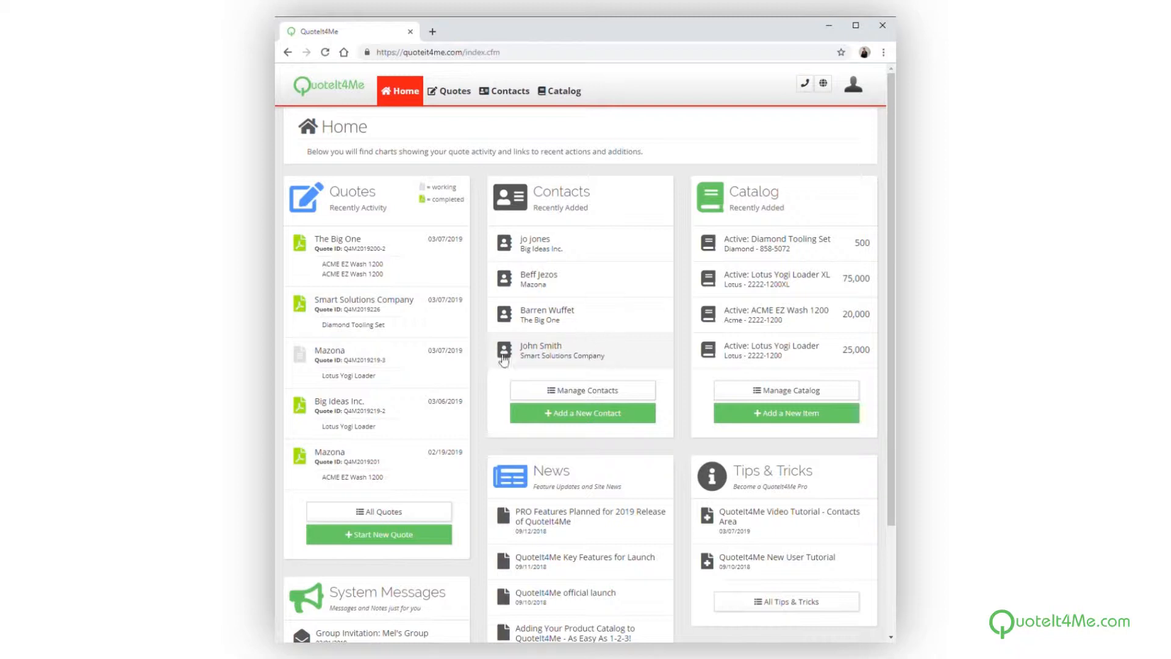
# Start a new quote and assign the existing contact from Smart Solutions Company to it
pyautogui.click(362, 541)
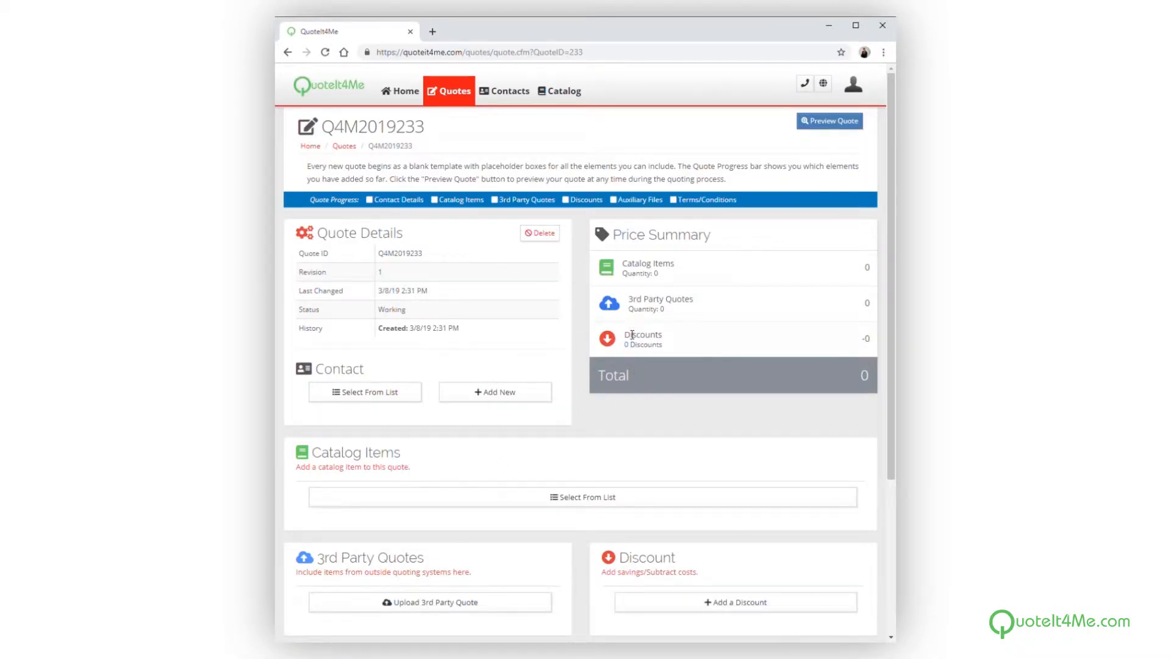
pyautogui.scroll(-3, 632, 339)
pyautogui.scroll(-2, 628, 330)
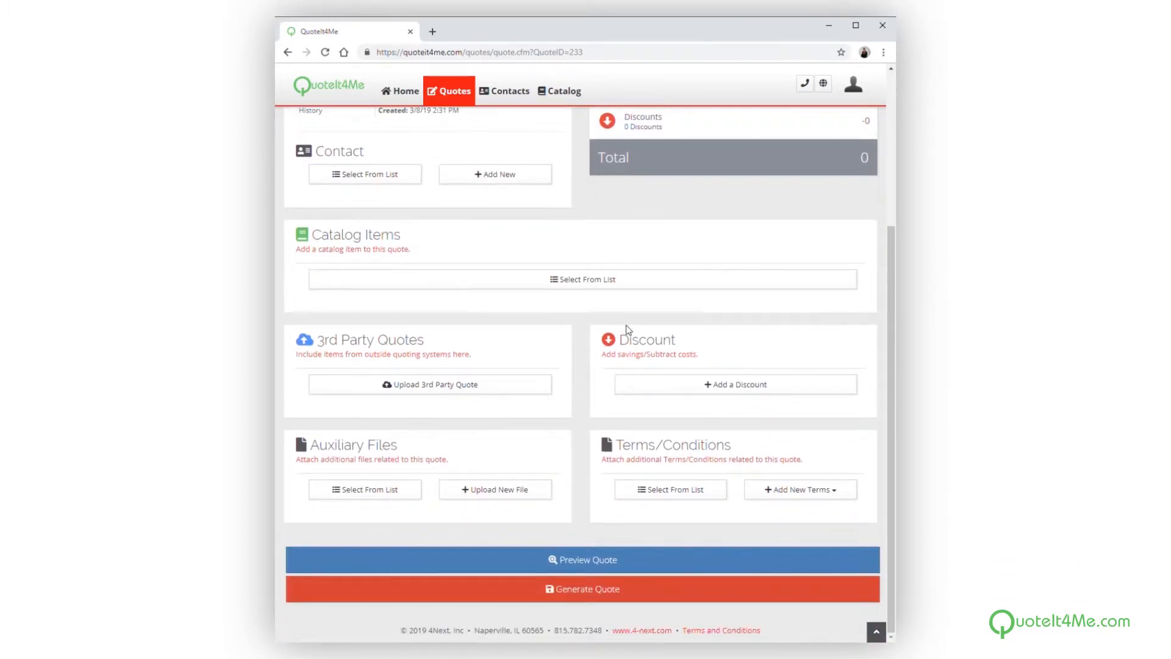
pyautogui.scroll(4, 629, 330)
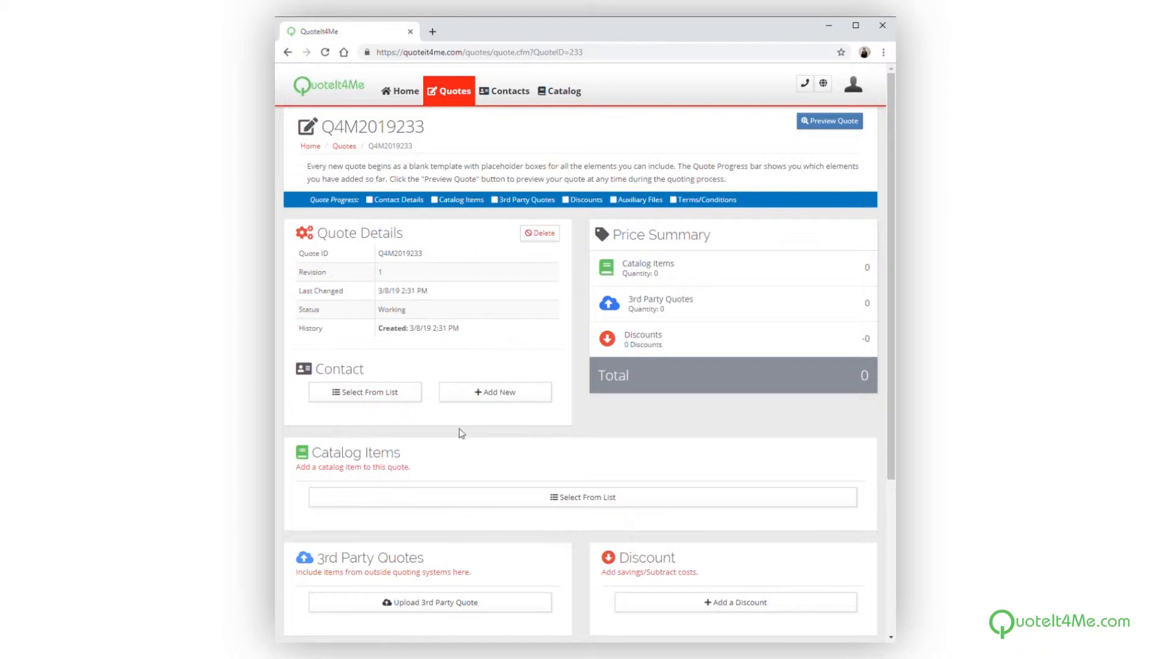
pyautogui.click(393, 394)
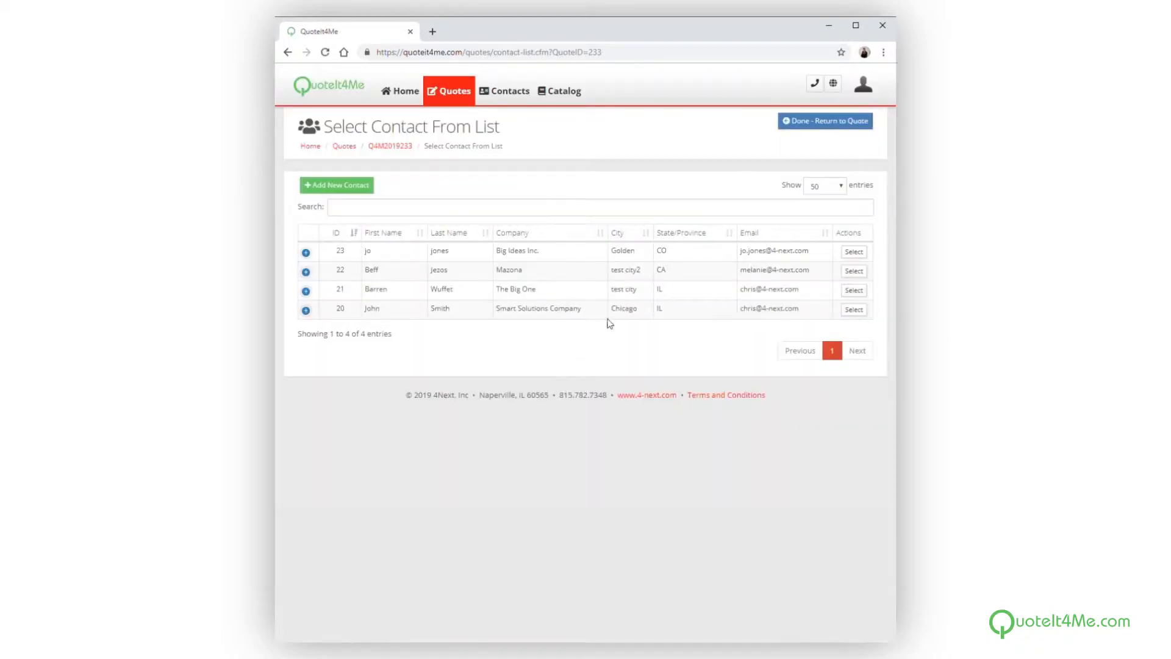
pyautogui.click(854, 309)
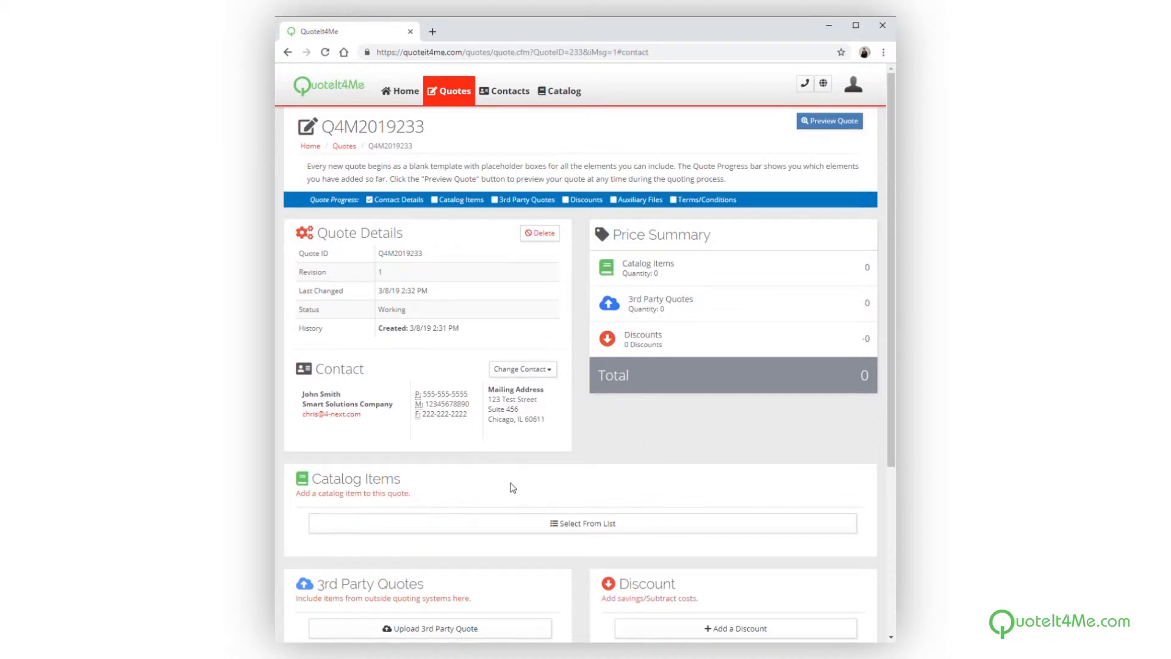
# Add the non-shared ACME EZ Wash 1200 from the catalog to the quote as primary item with all add-ons
pyautogui.click(558, 525)
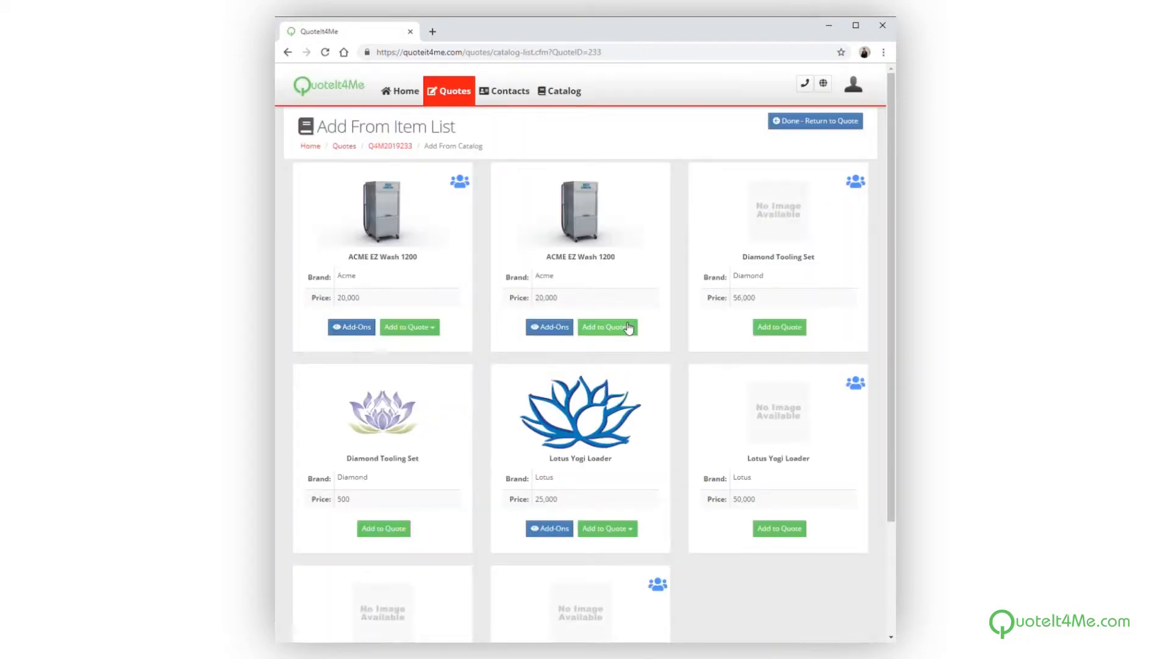
pyautogui.scroll(-3, 628, 326)
pyautogui.scroll(-1, 628, 326)
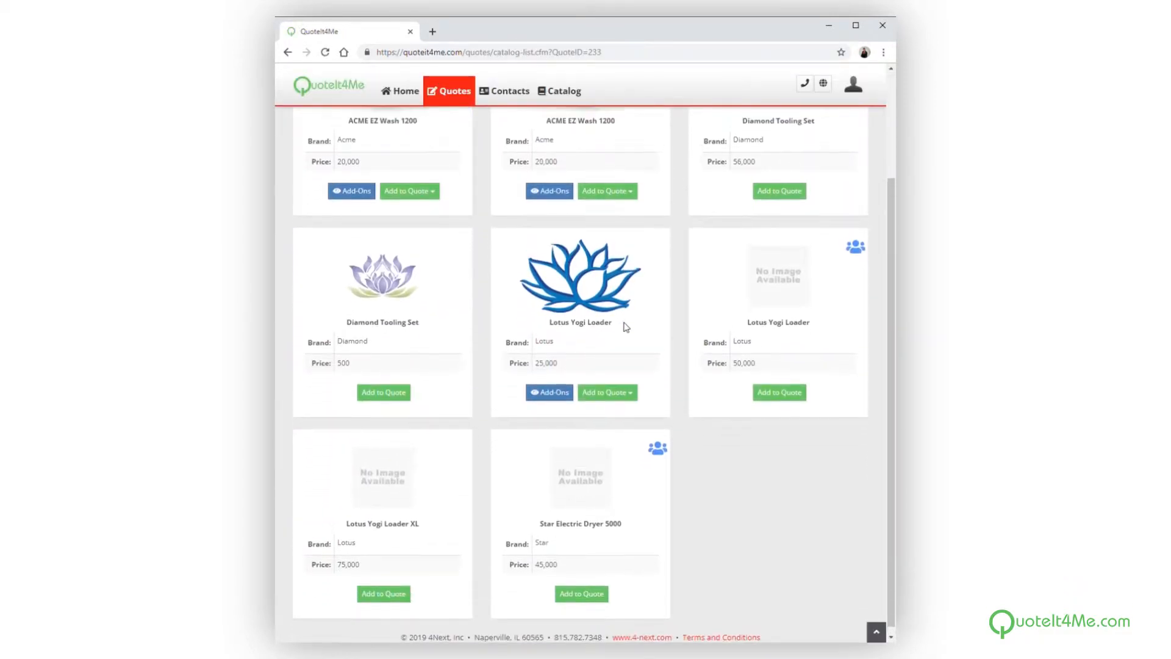
pyautogui.scroll(1, 628, 326)
pyautogui.scroll(1, 629, 327)
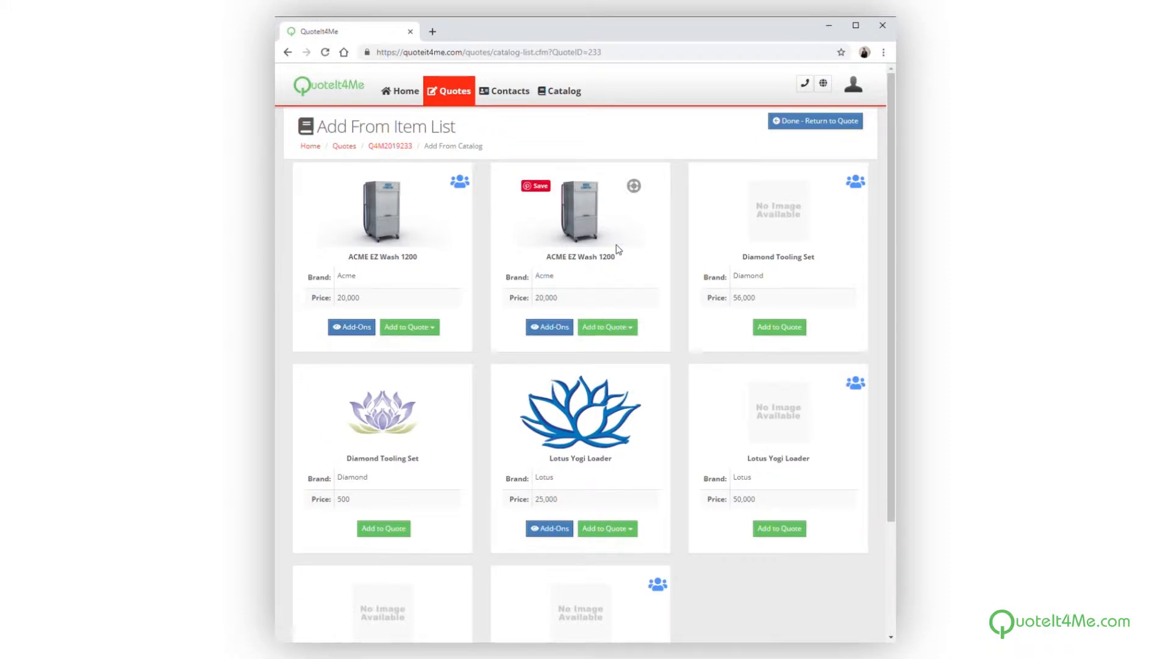
pyautogui.click(617, 332)
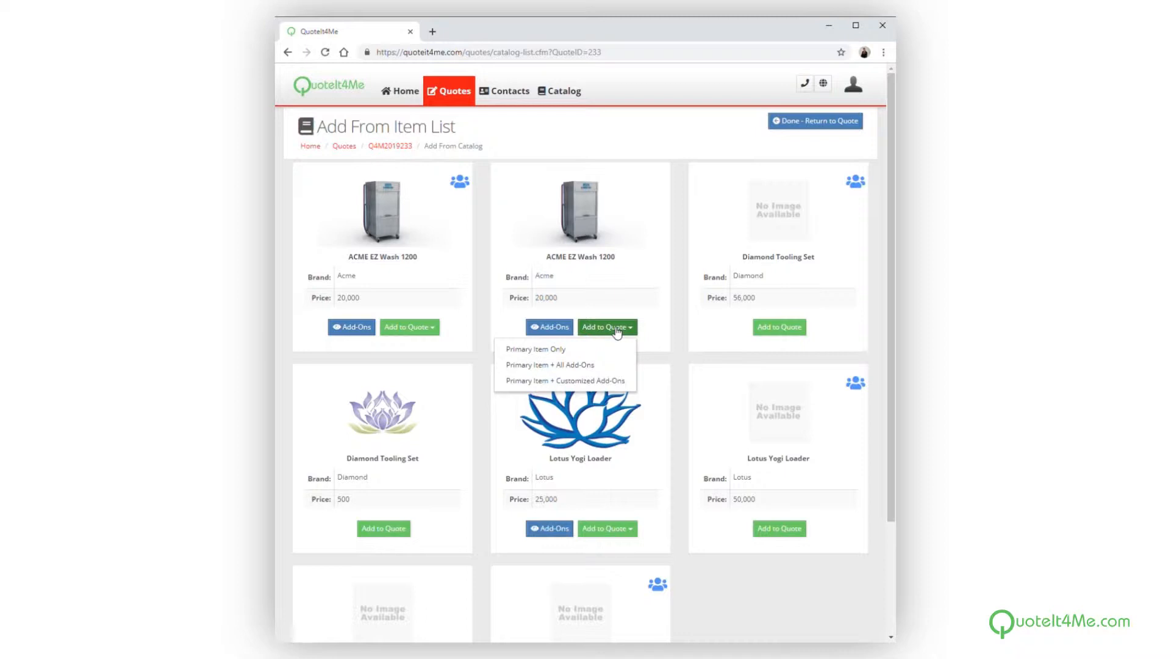
pyautogui.click(576, 367)
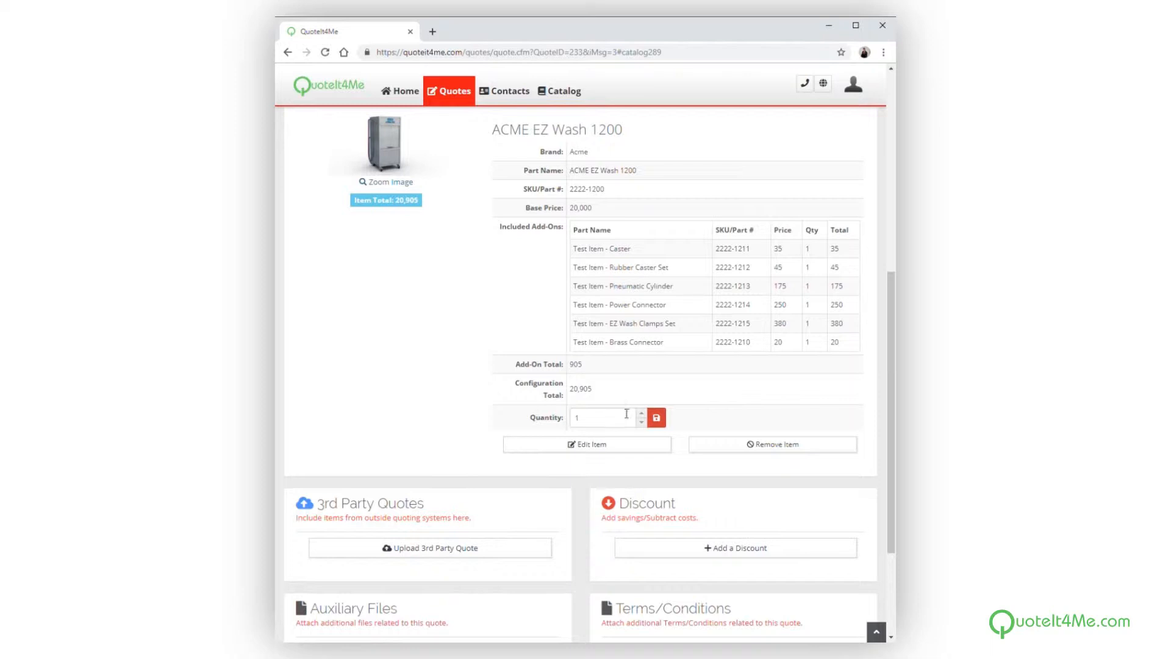
# Add a second ACME EZ Wash 1200 to the quote as primary item with customized add-ons
pyautogui.scroll(1, 671, 305)
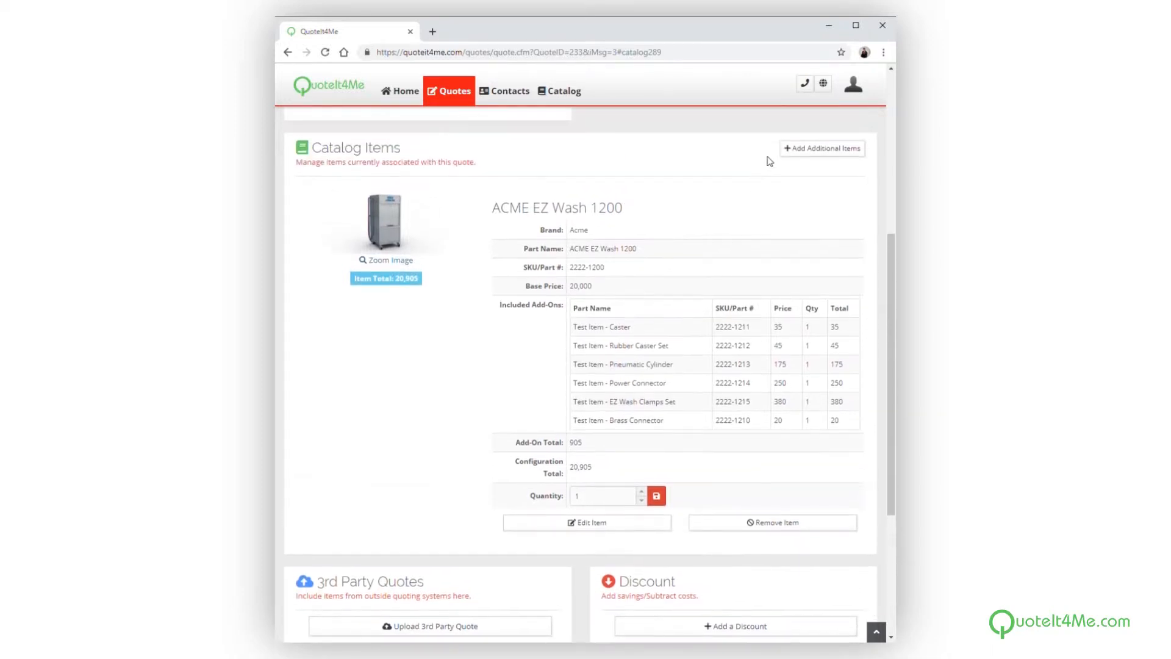
pyautogui.click(812, 150)
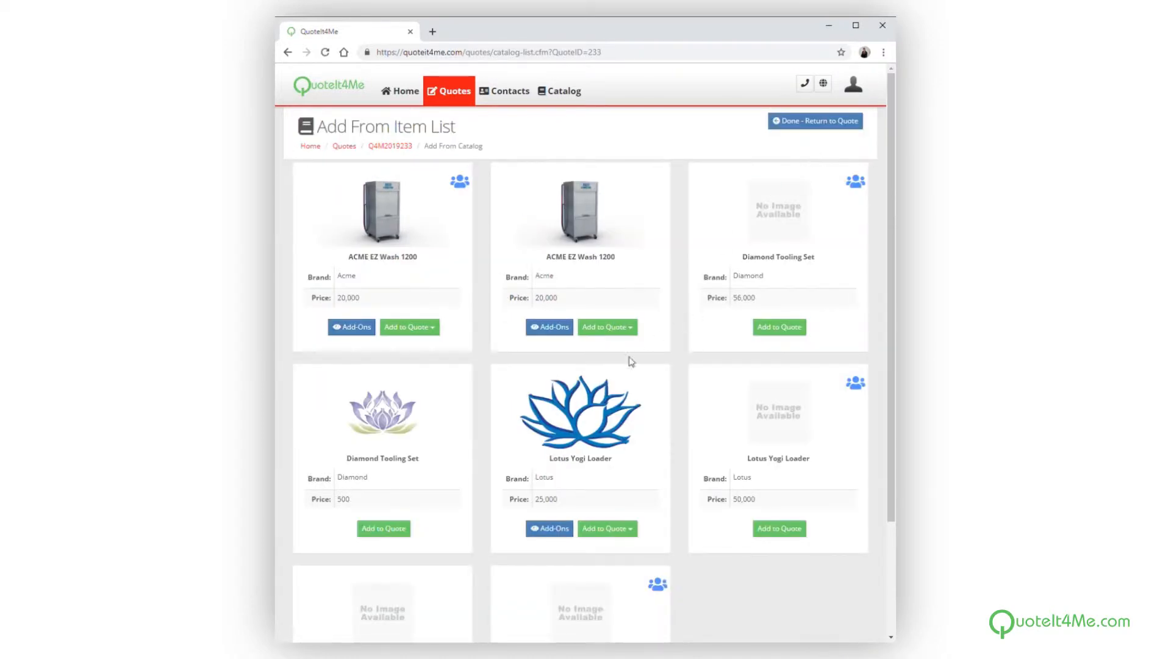
pyautogui.click(610, 327)
pyautogui.click(591, 380)
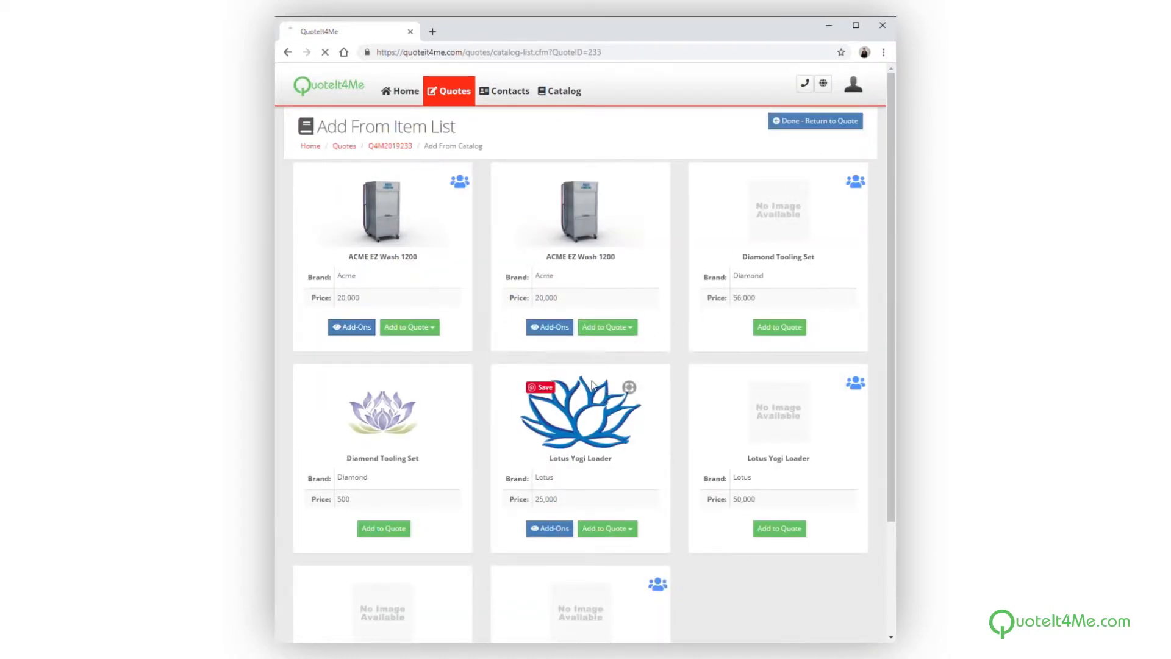
# Include the Pneumatic Cylinder and Caster add-ons, save a Pneumatic Cylinder quantity of 3, and return to the quote
pyautogui.scroll(-1, 593, 400)
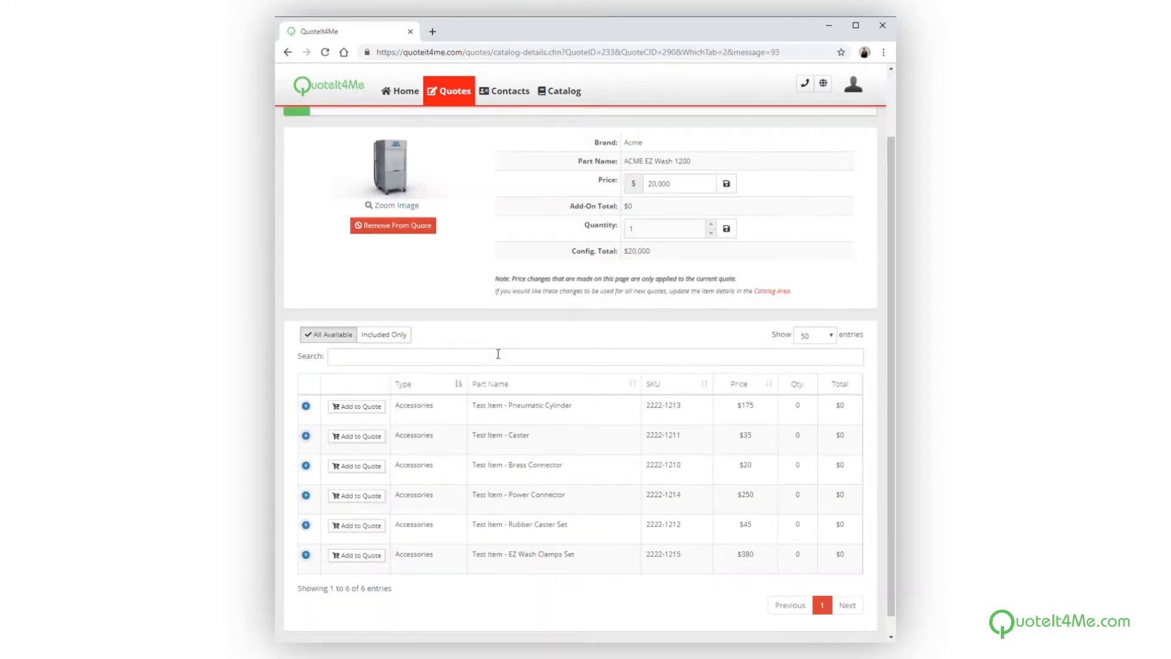
pyautogui.click(376, 410)
pyautogui.click(371, 442)
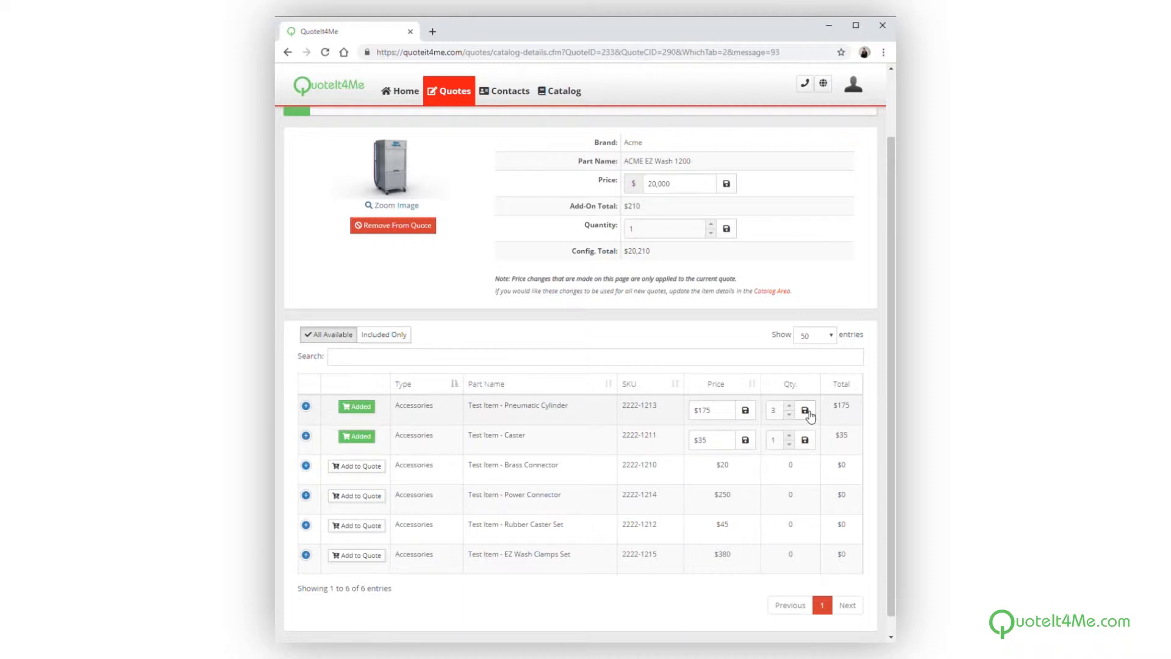
pyautogui.click(806, 412)
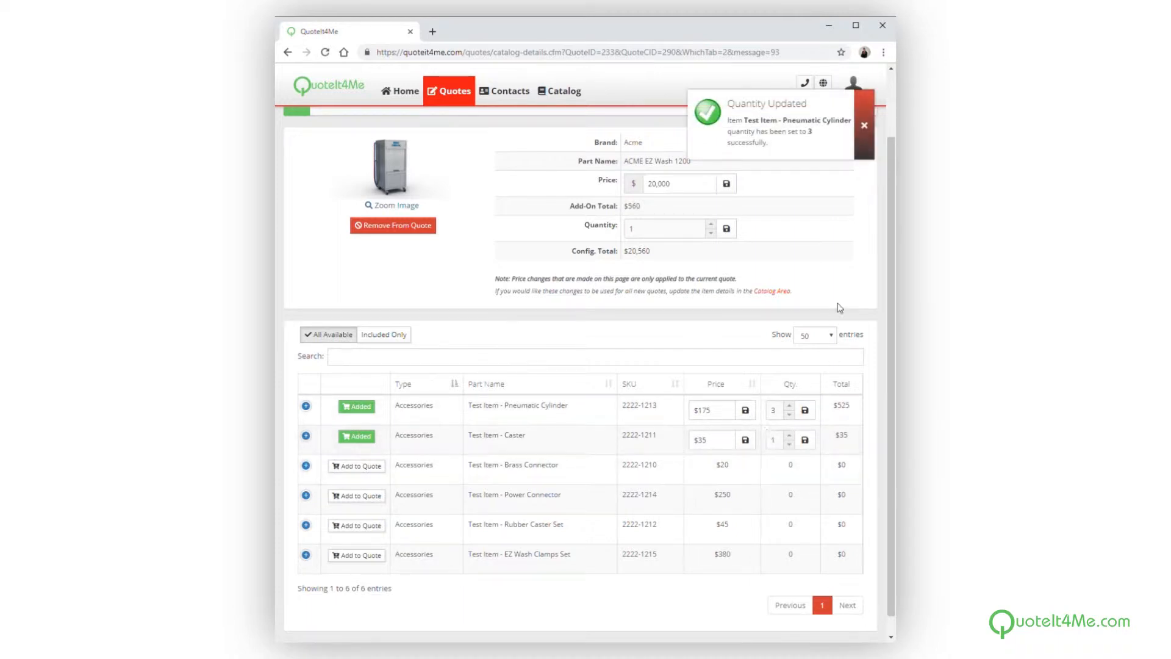
pyautogui.scroll(1, 839, 292)
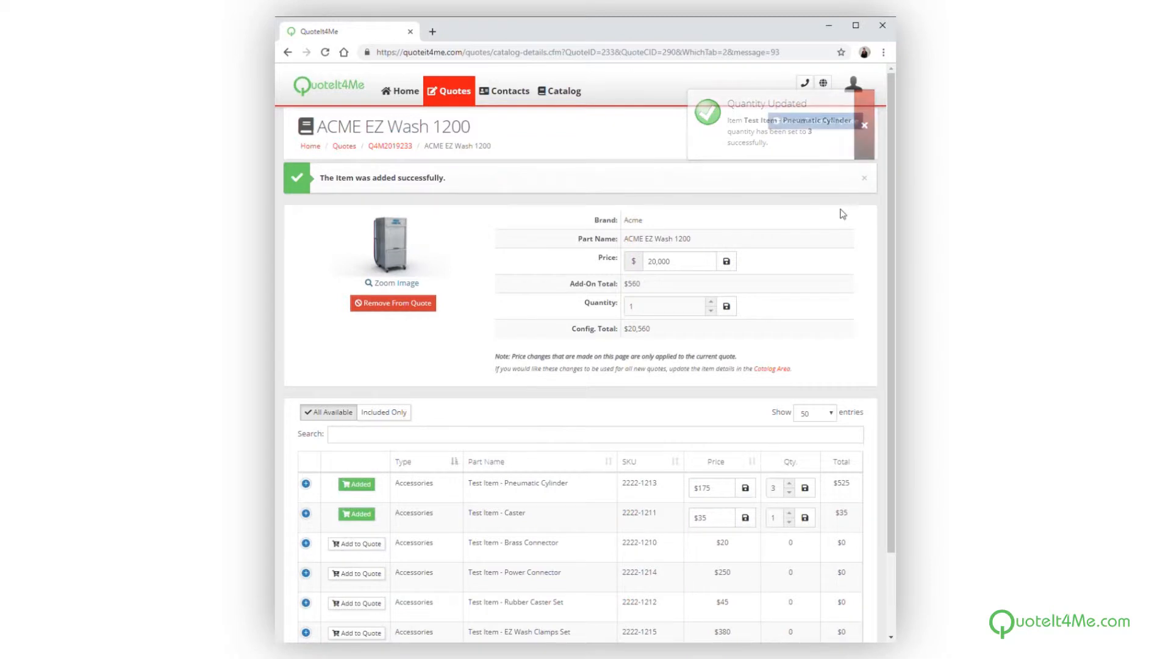
pyautogui.click(835, 120)
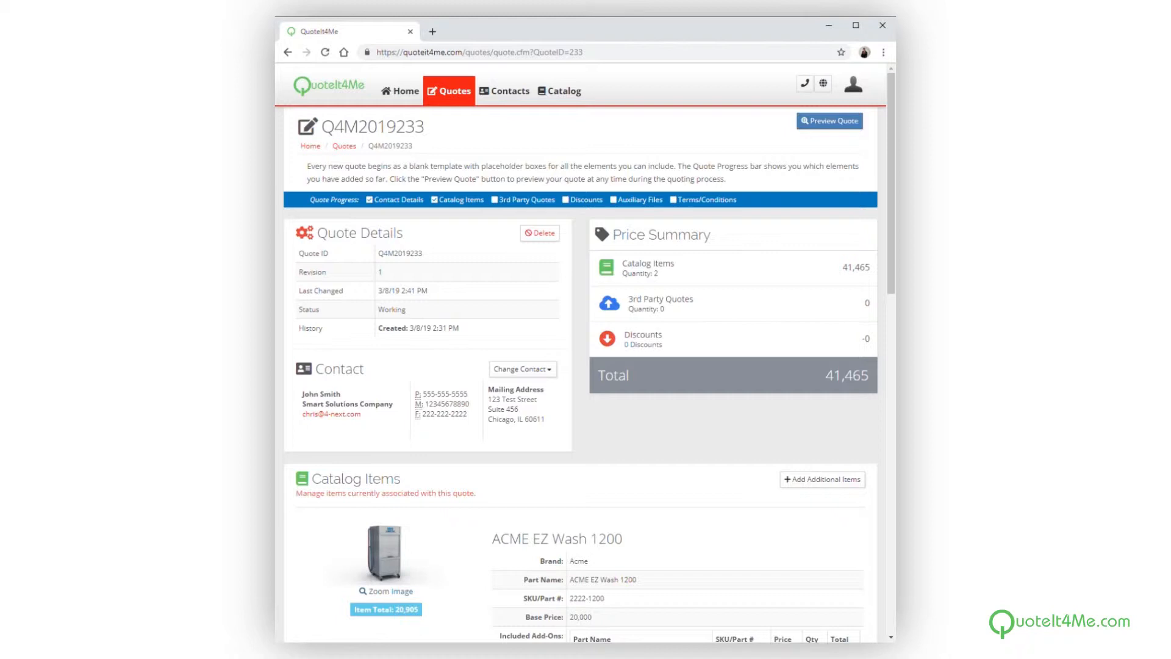
# Begin a 3rd party quote upload with the description Horizons and a quote price of 5270
pyautogui.scroll(-5, 562, 587)
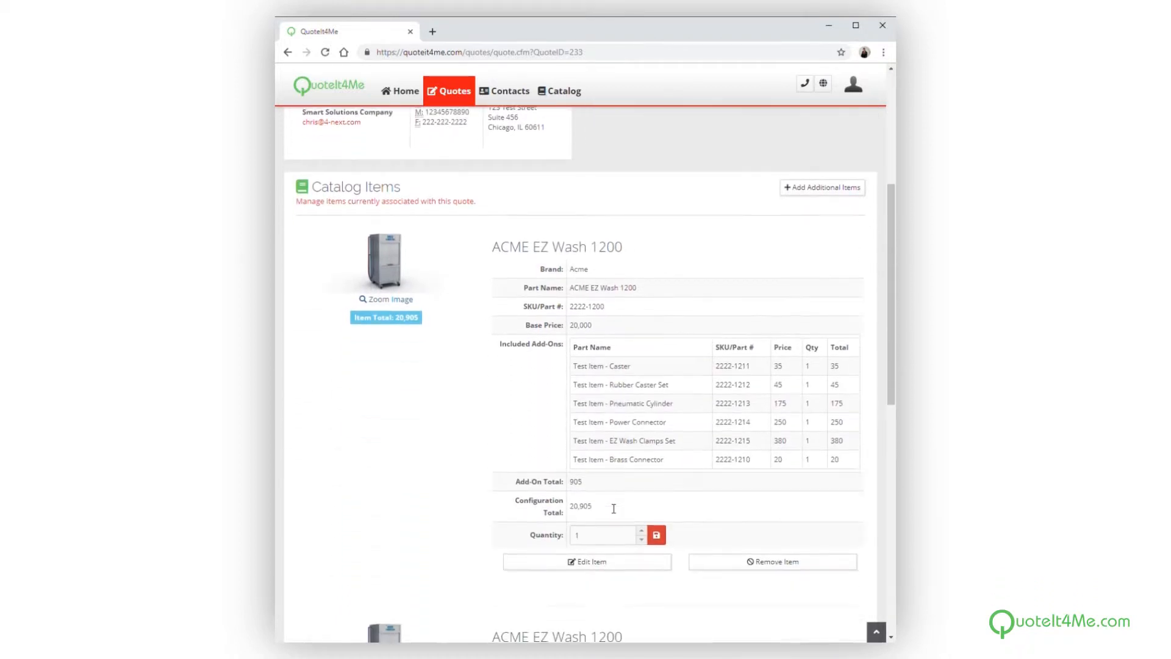
pyautogui.scroll(-8, 614, 509)
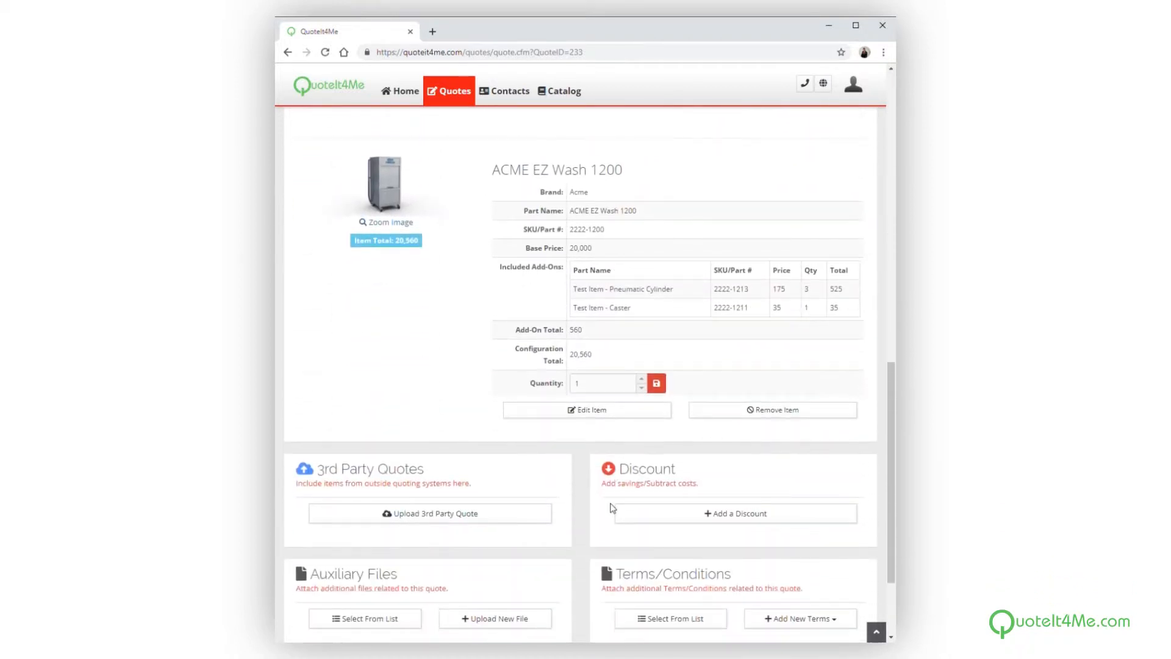
pyautogui.scroll(-2, 613, 508)
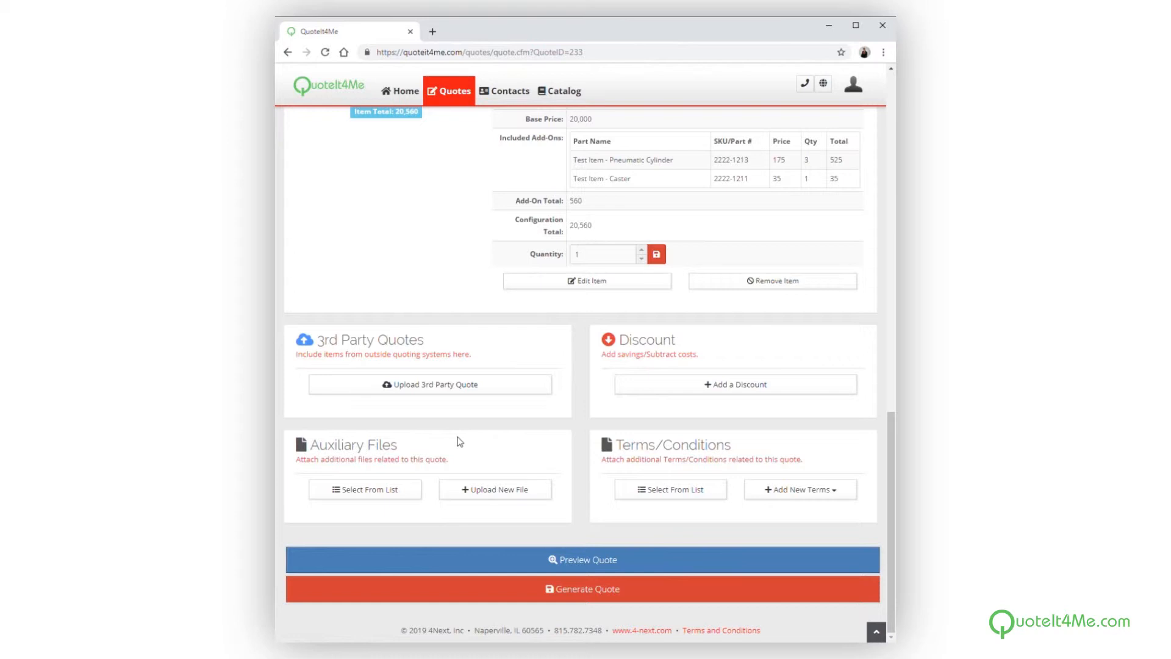
pyautogui.click(400, 390)
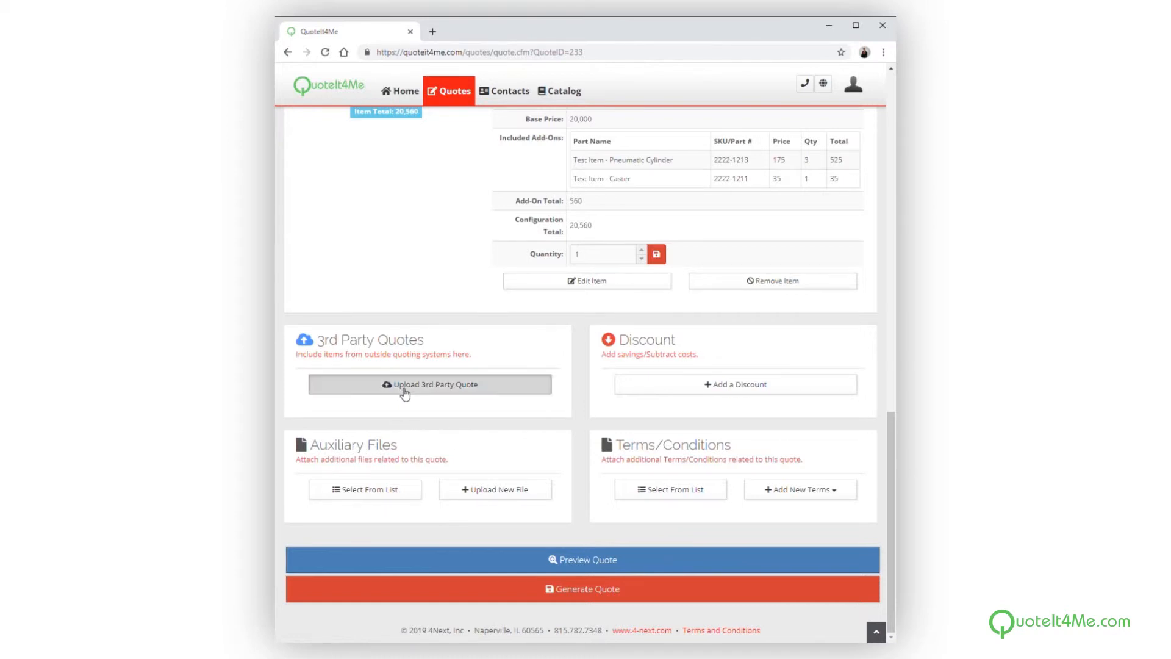
pyautogui.click(536, 170)
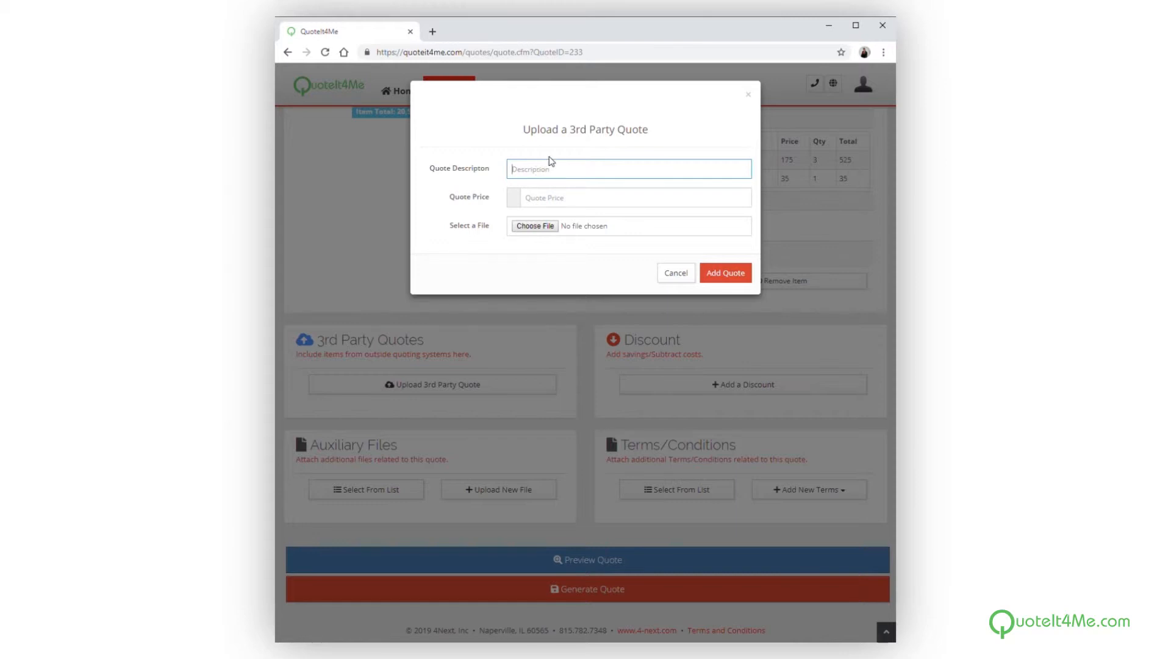
pyautogui.click(552, 174)
pyautogui.click(539, 215)
pyautogui.click(545, 202)
pyautogui.write('5270')
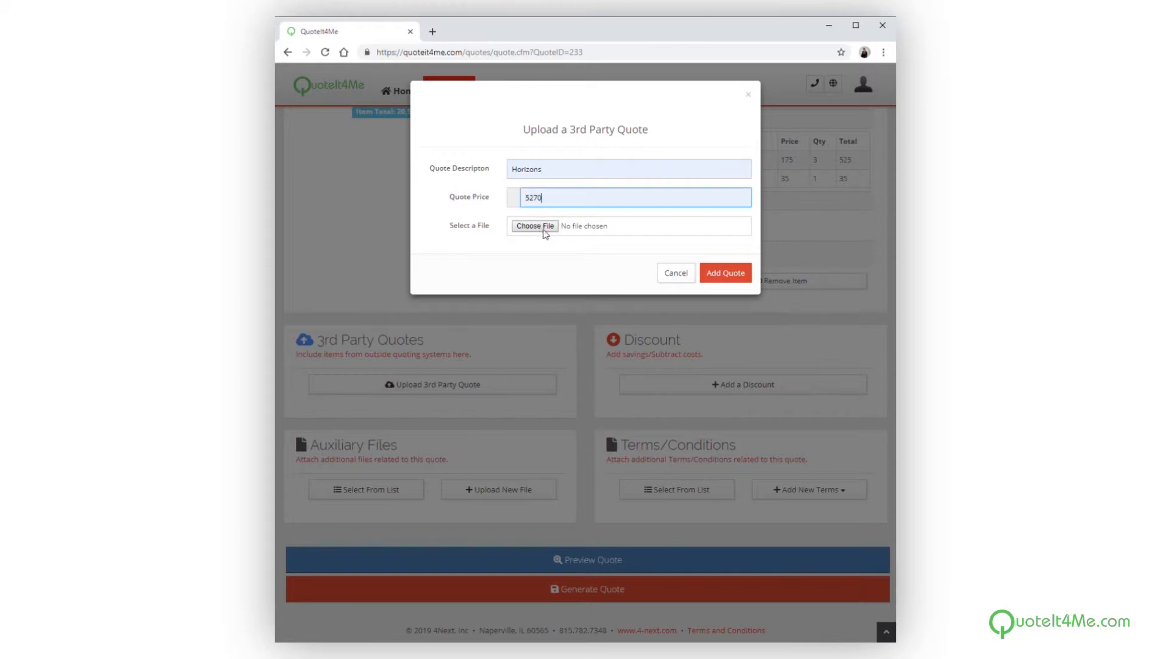
# Attach 3rdPartyHorizons_Sample_3rdParty.pdf and add the 3rd party quote
pyautogui.click(536, 227)
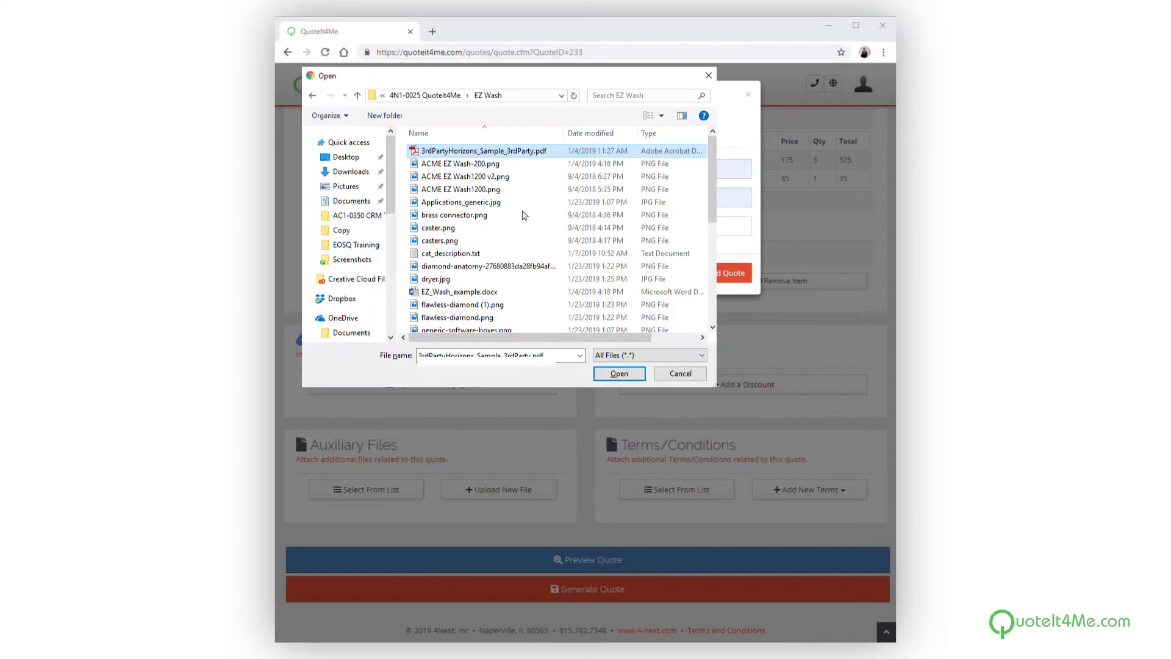
pyautogui.click(451, 156)
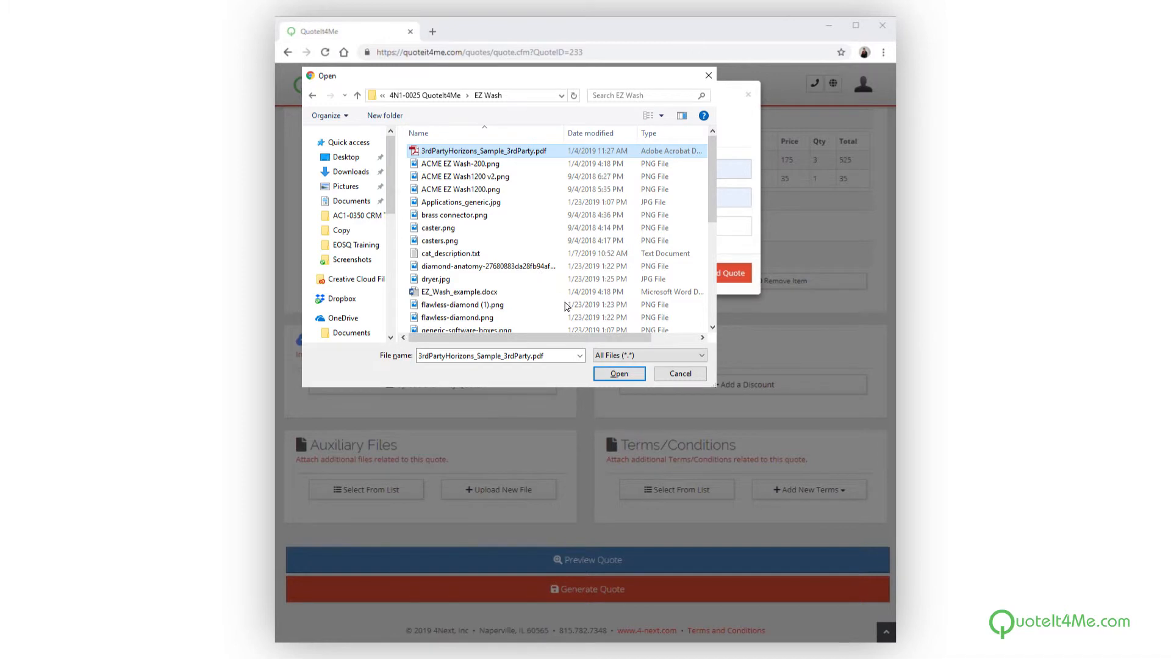
pyautogui.click(621, 374)
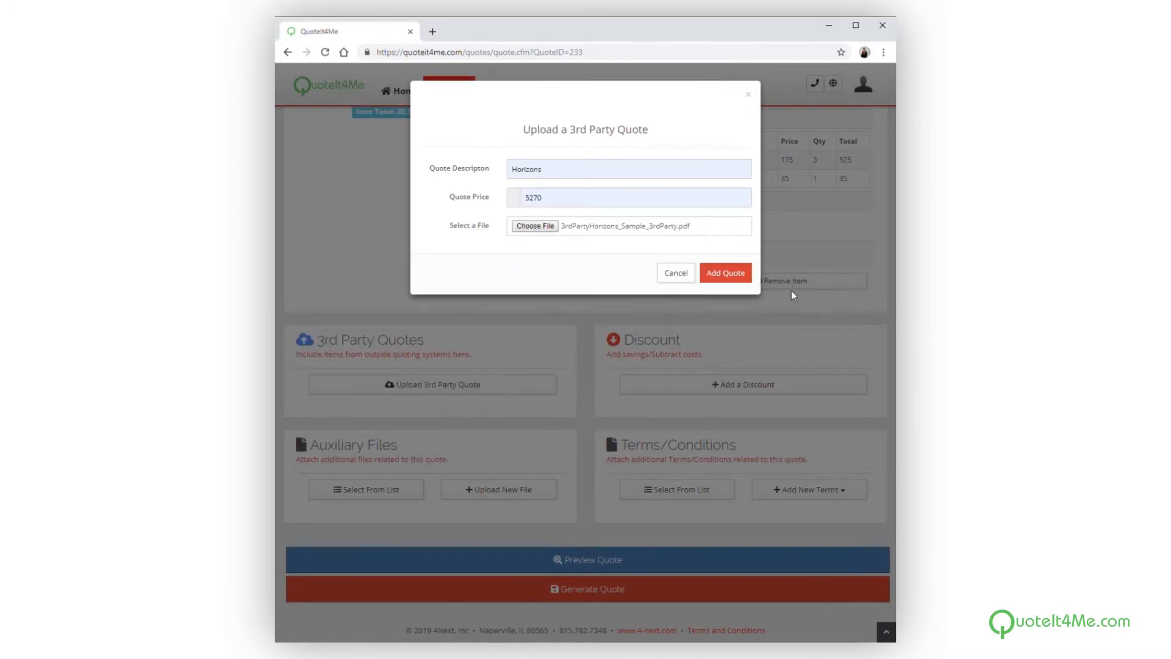
pyautogui.click(740, 272)
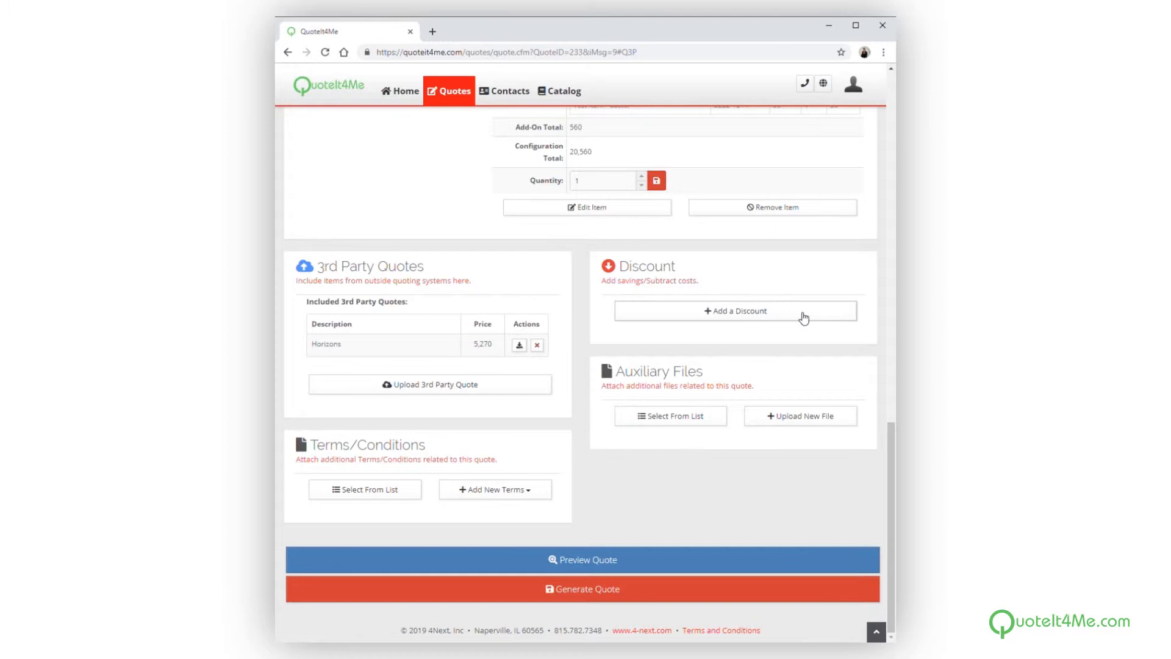
# Add a discount labelled VIP discount with an amount of 100 to the quote
pyautogui.click(757, 311)
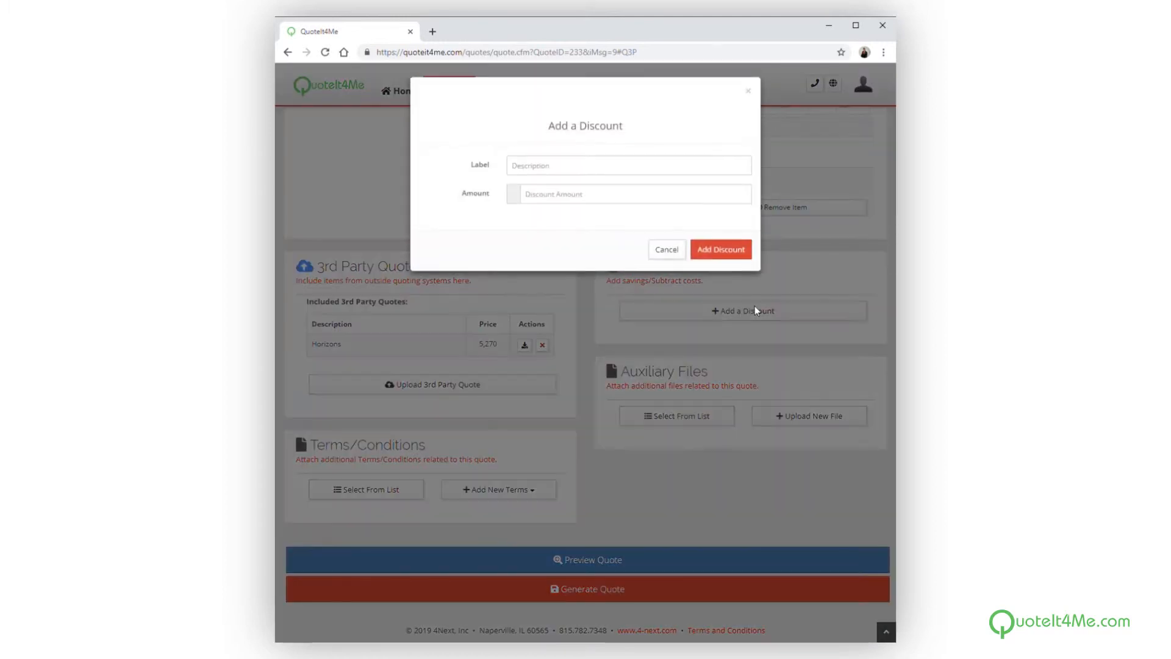
pyautogui.click(565, 174)
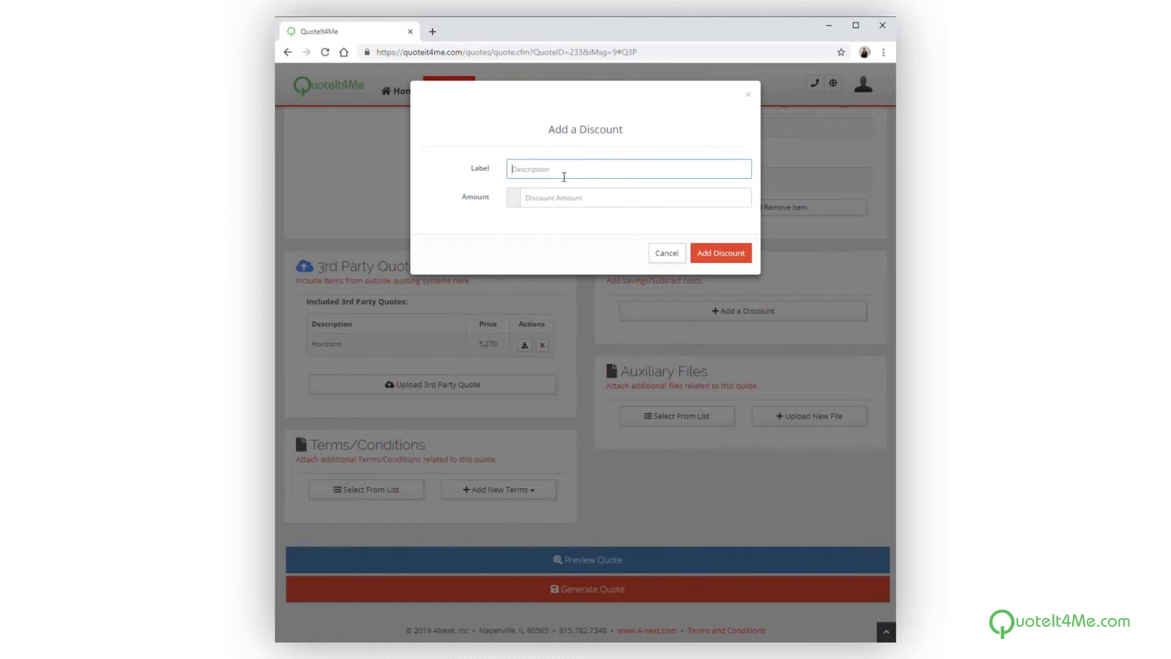
pyautogui.click(555, 199)
pyautogui.click(551, 218)
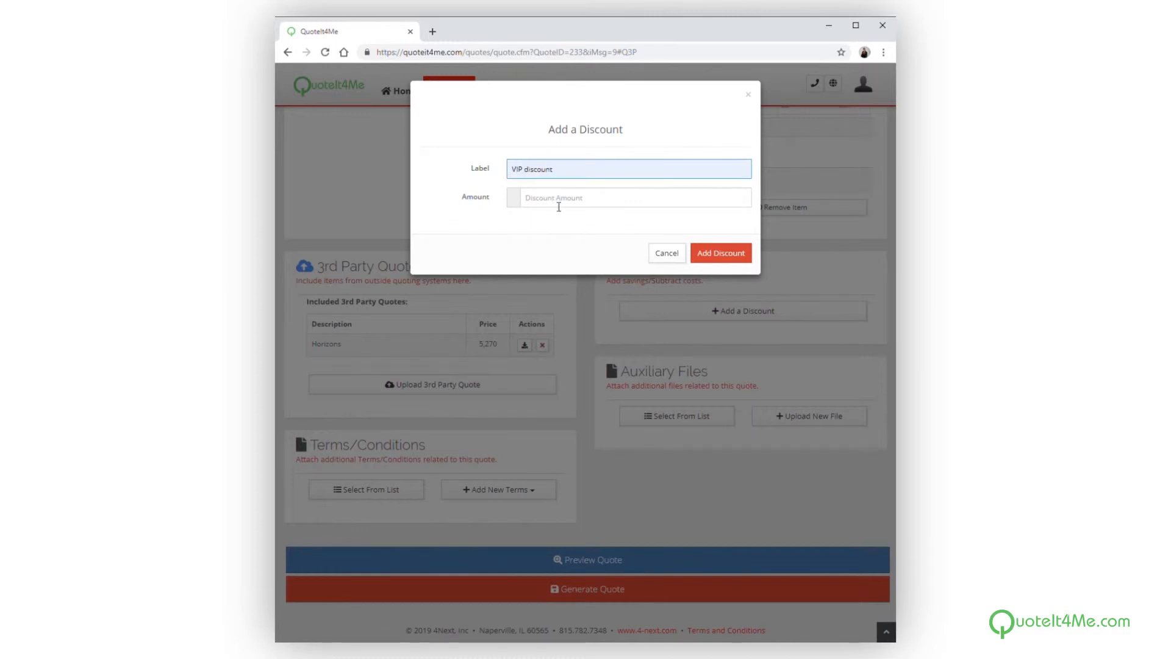
pyautogui.click(532, 203)
pyautogui.click(530, 224)
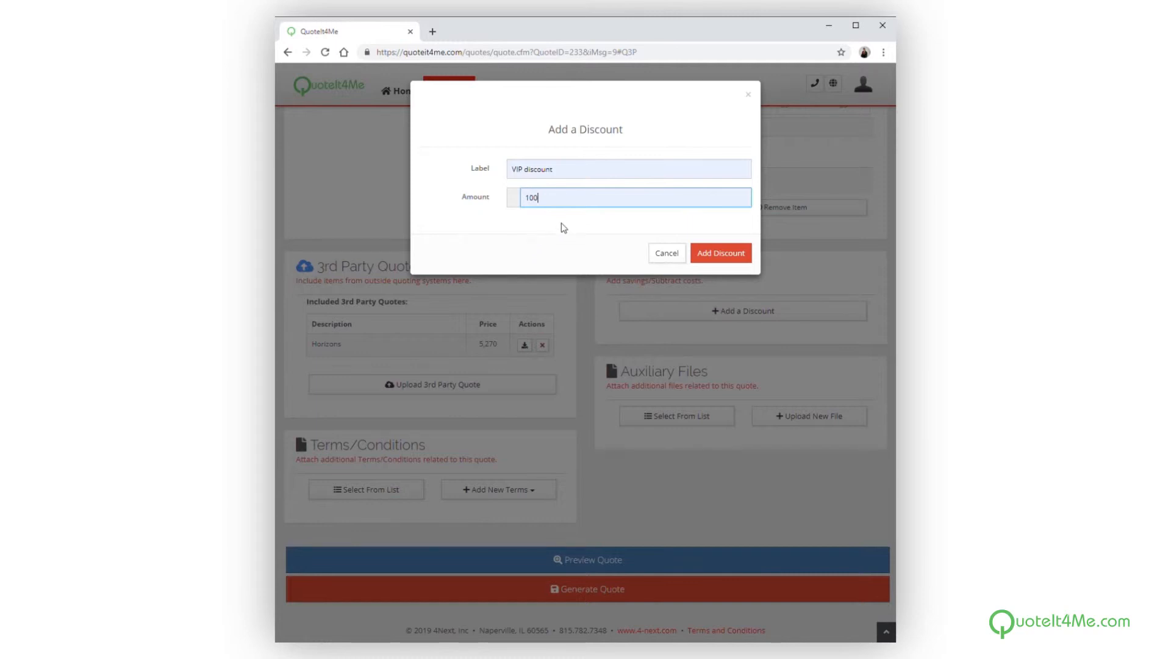
pyautogui.click(728, 255)
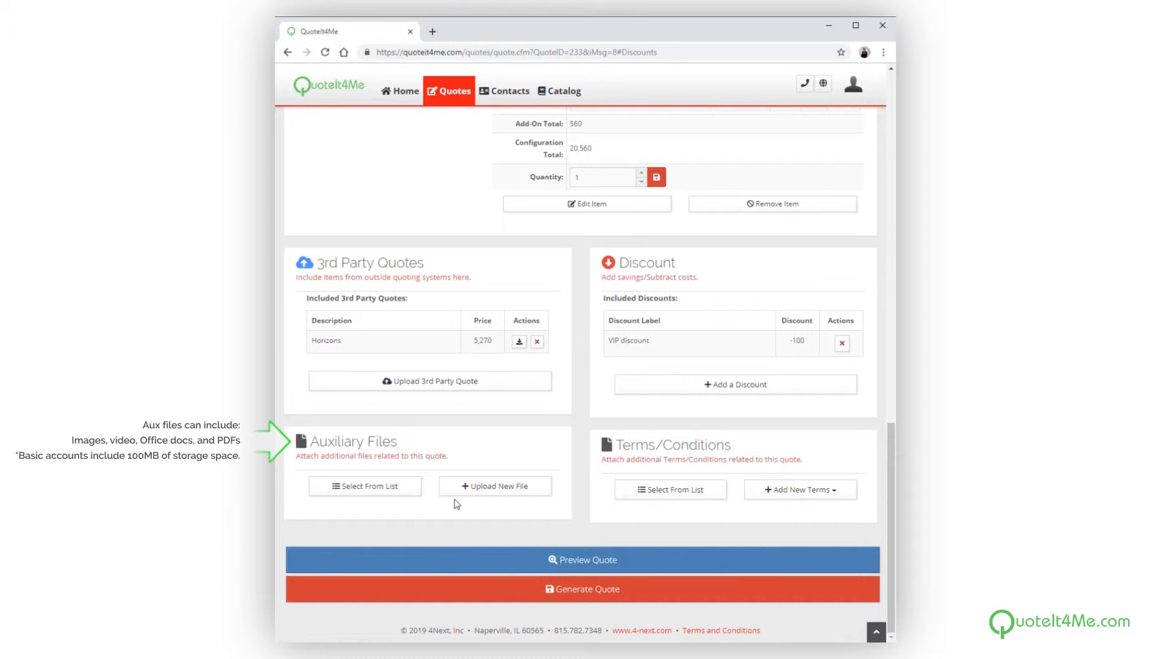
# Attach the existing auxiliary file Brochure 2 to the quote and return to the quote
pyautogui.click(387, 486)
pyautogui.click(338, 258)
pyautogui.click(818, 124)
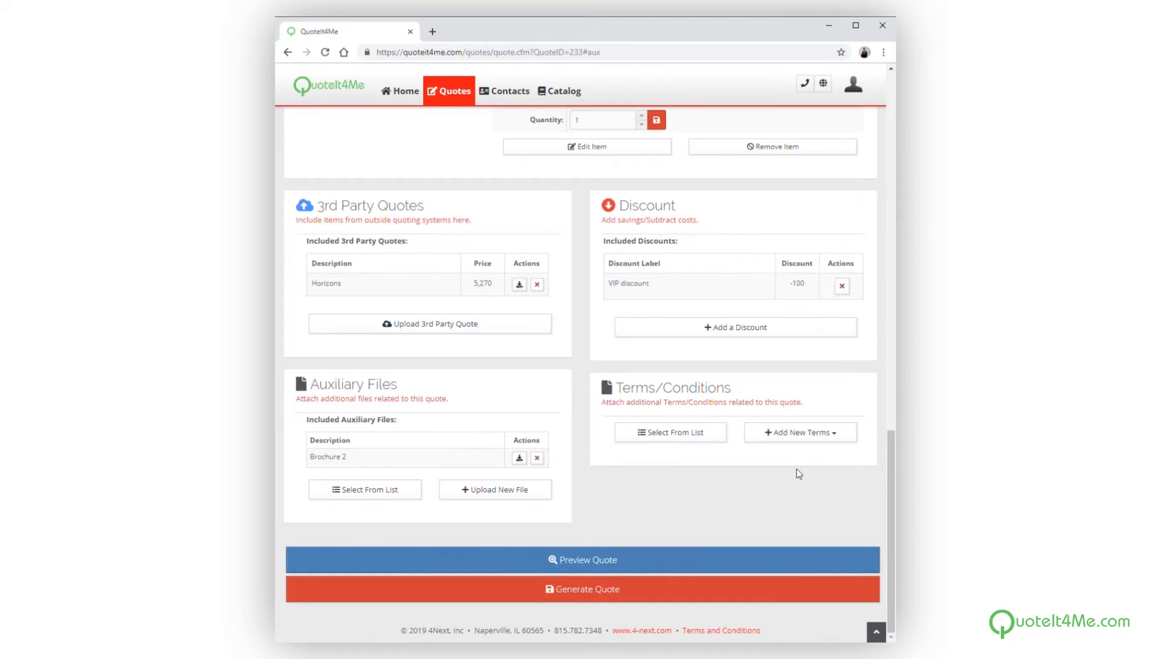
# Attach the existing terms document Terms test add from catalog and return to the quote
pyautogui.click(701, 432)
pyautogui.click(339, 259)
pyautogui.click(827, 121)
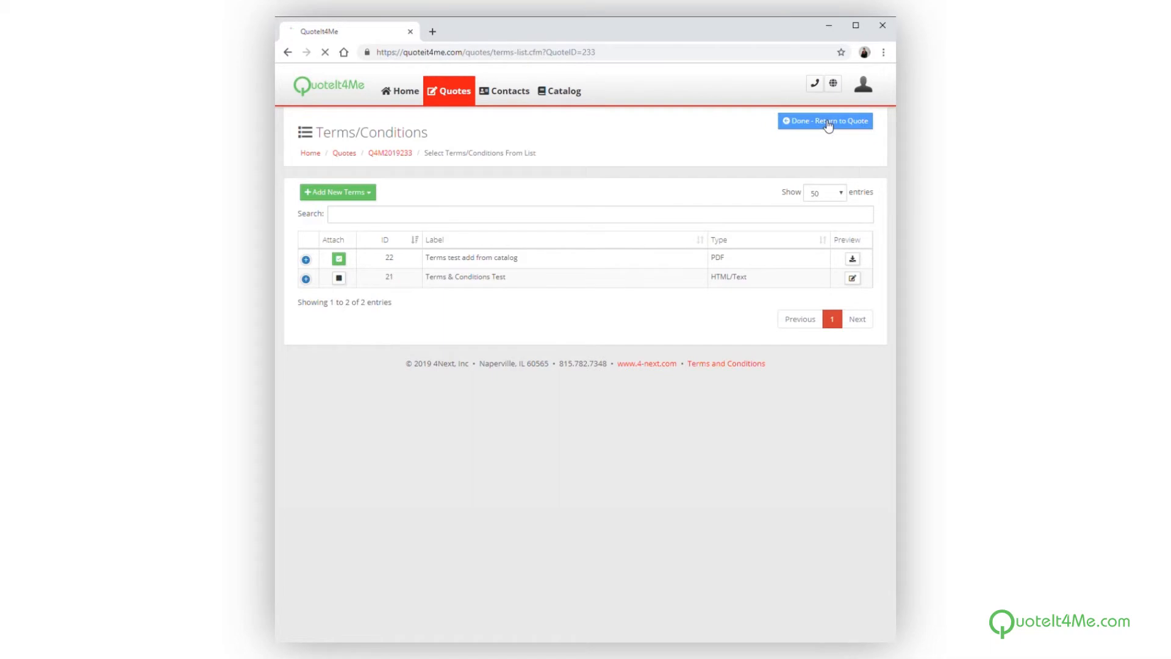
# Preview the assembled quote document and return to the quote page
pyautogui.click(599, 559)
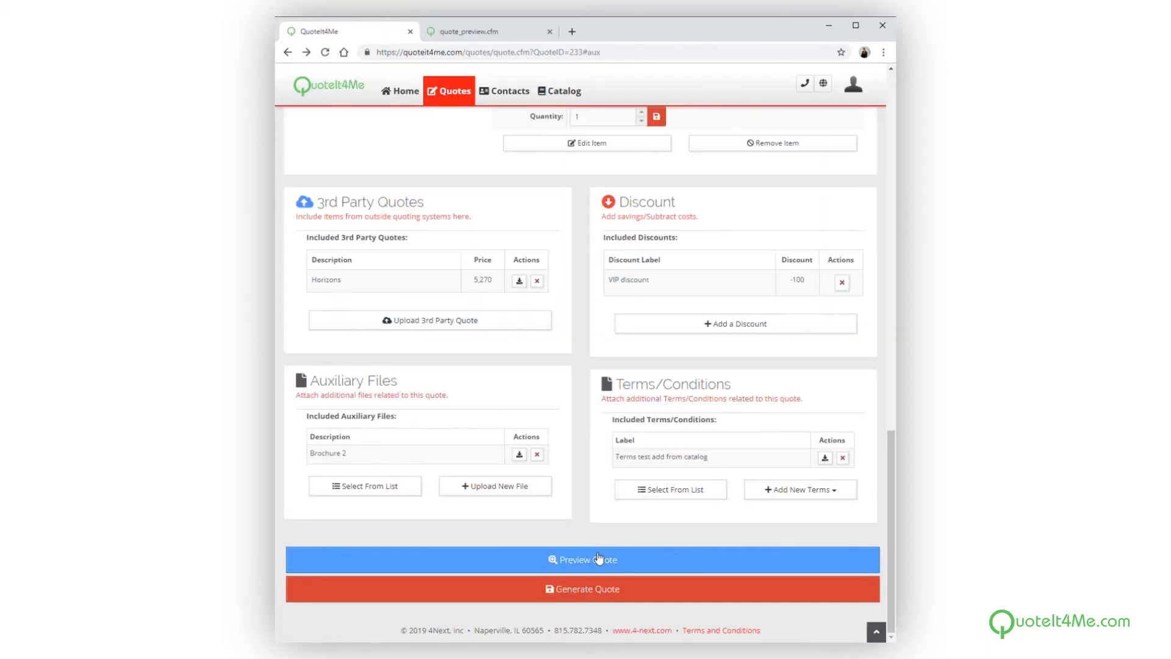
pyautogui.click(599, 559)
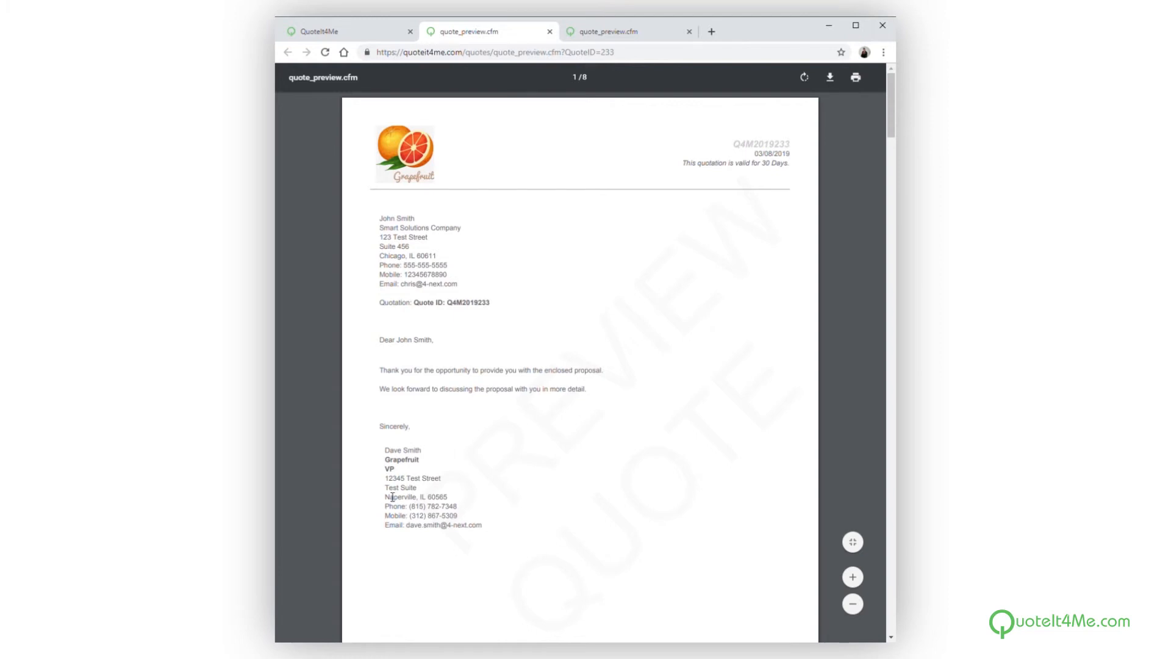
pyautogui.click(317, 35)
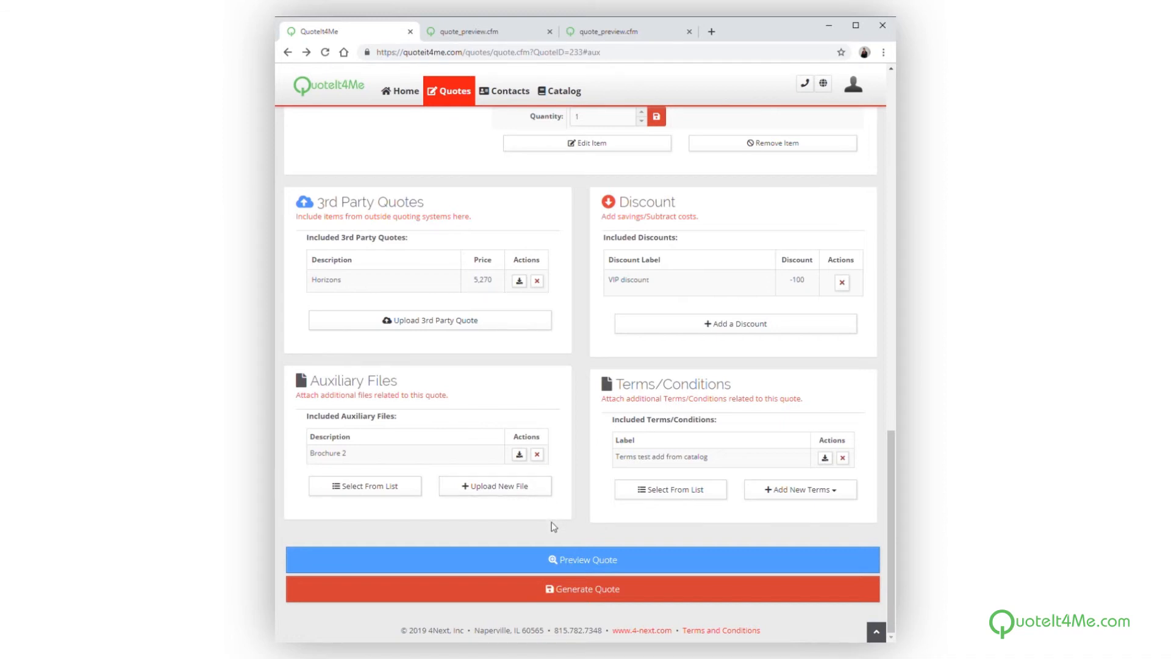
# Generate the final quote and download it as a PDF
pyautogui.click(559, 590)
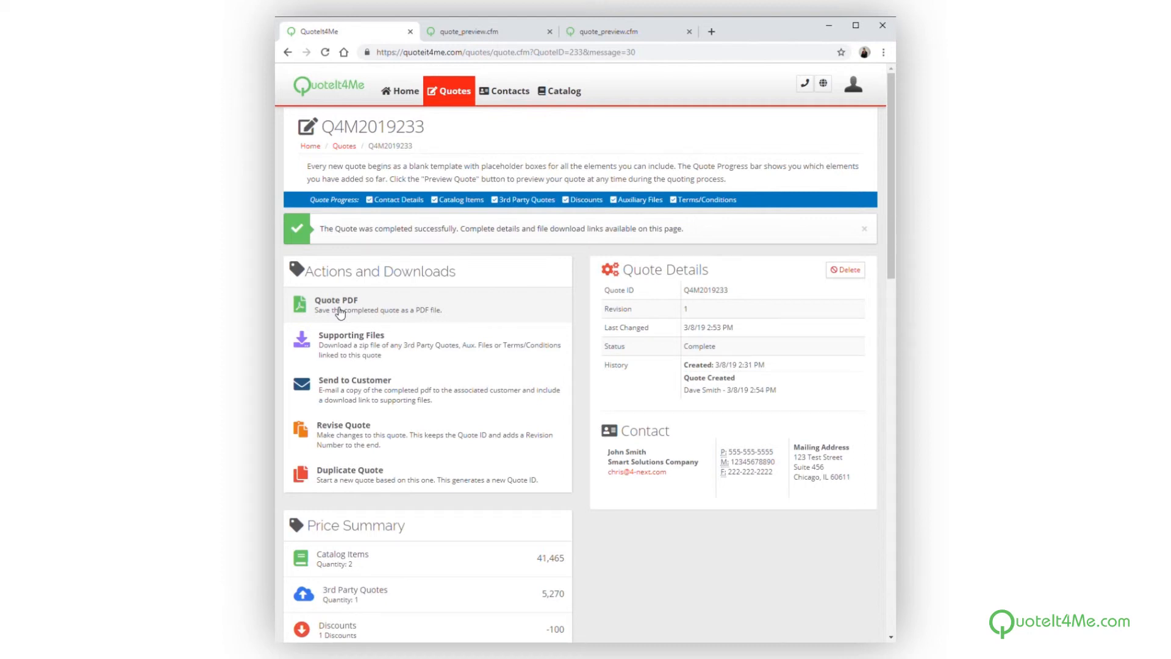
pyautogui.click(341, 312)
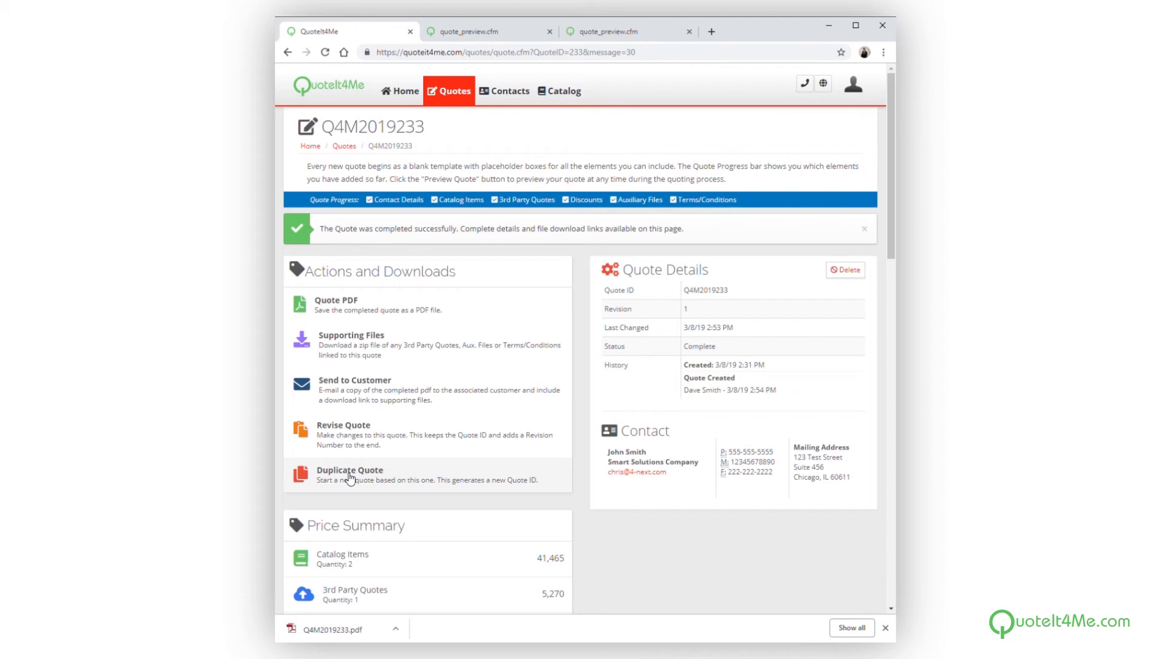
# Review the send-to-customer message, and in the quote list check the actions for the newest completed quote and the working Lotus Yogi Loader quote
pyautogui.click(356, 392)
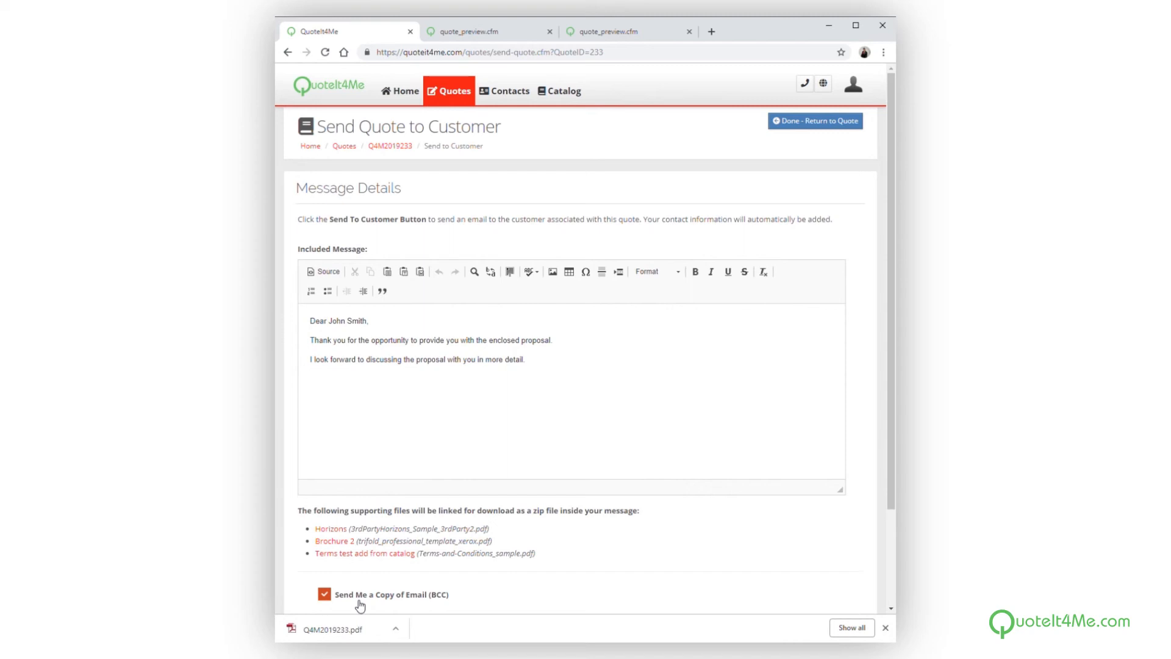
pyautogui.click(459, 97)
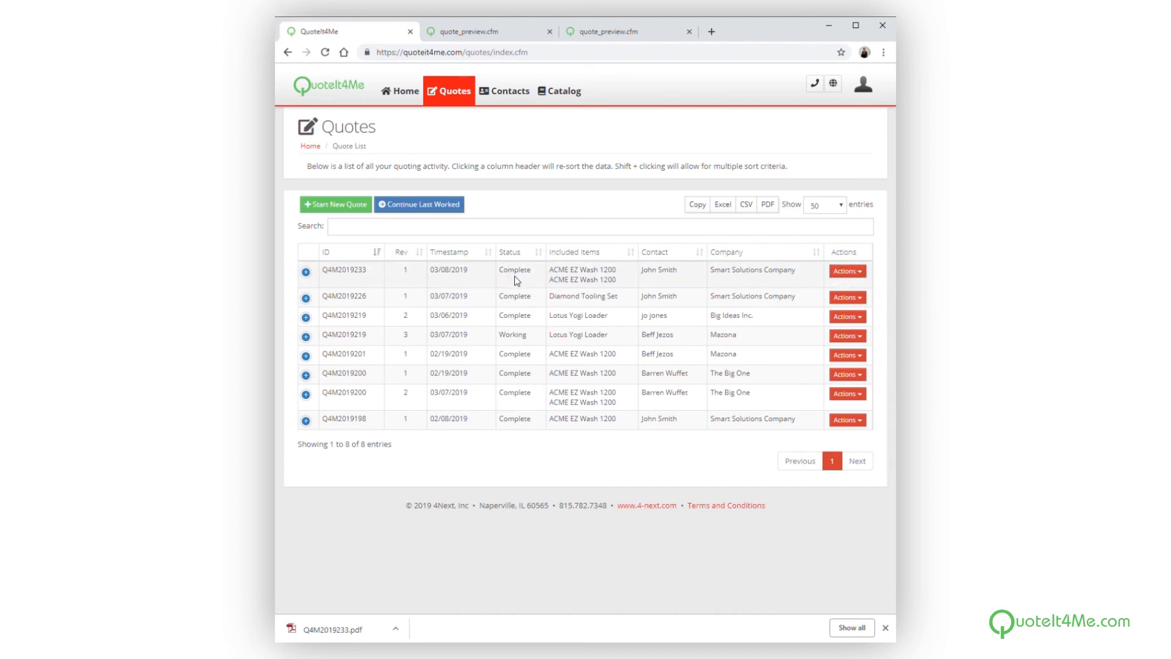
pyautogui.click(857, 272)
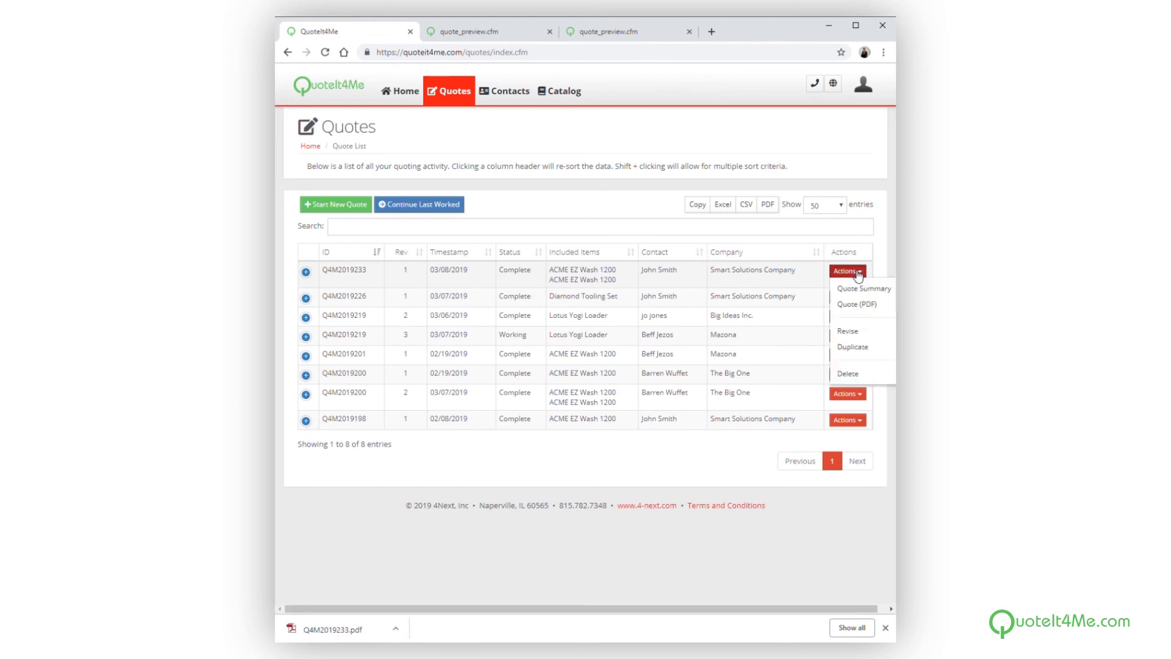
pyautogui.click(749, 229)
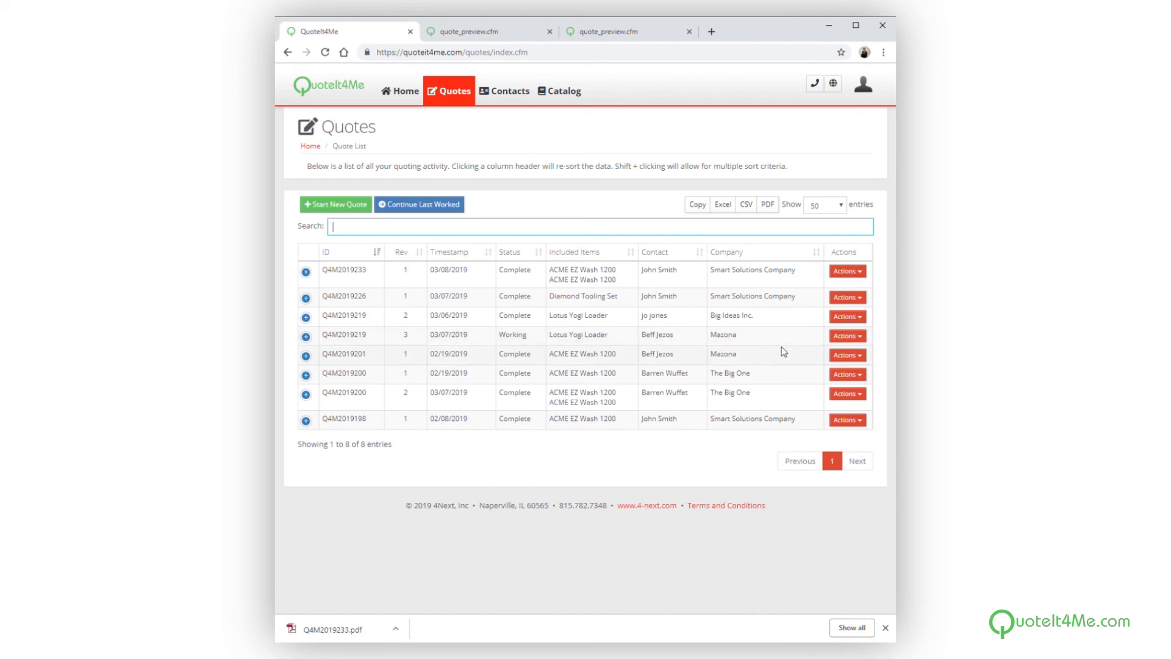
pyautogui.click(861, 337)
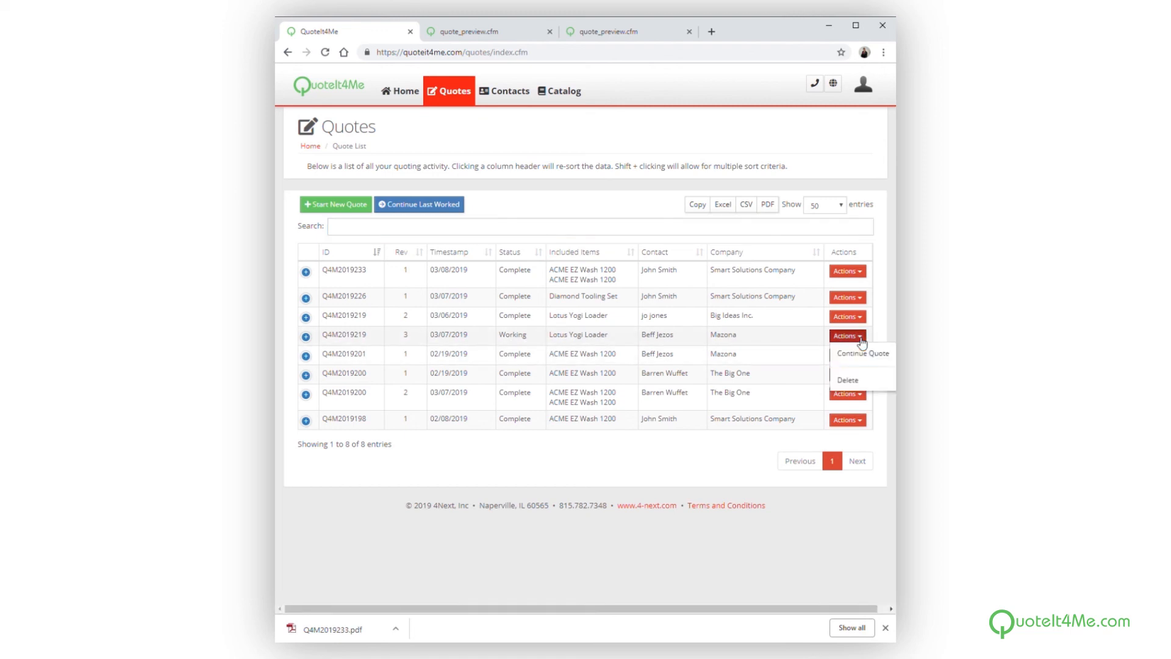